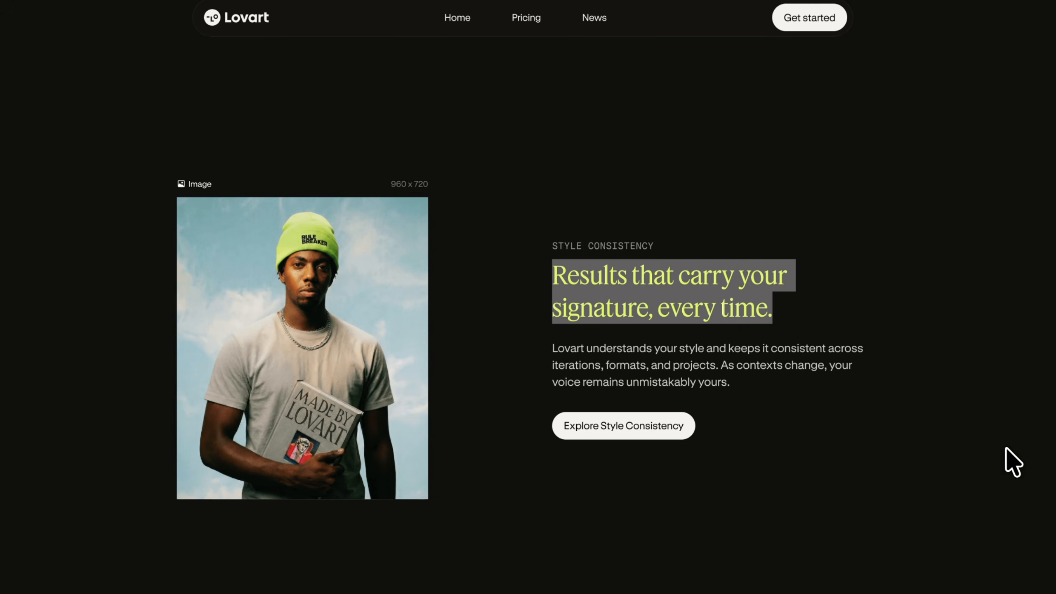
scroll(1013, 461, "down", 10)
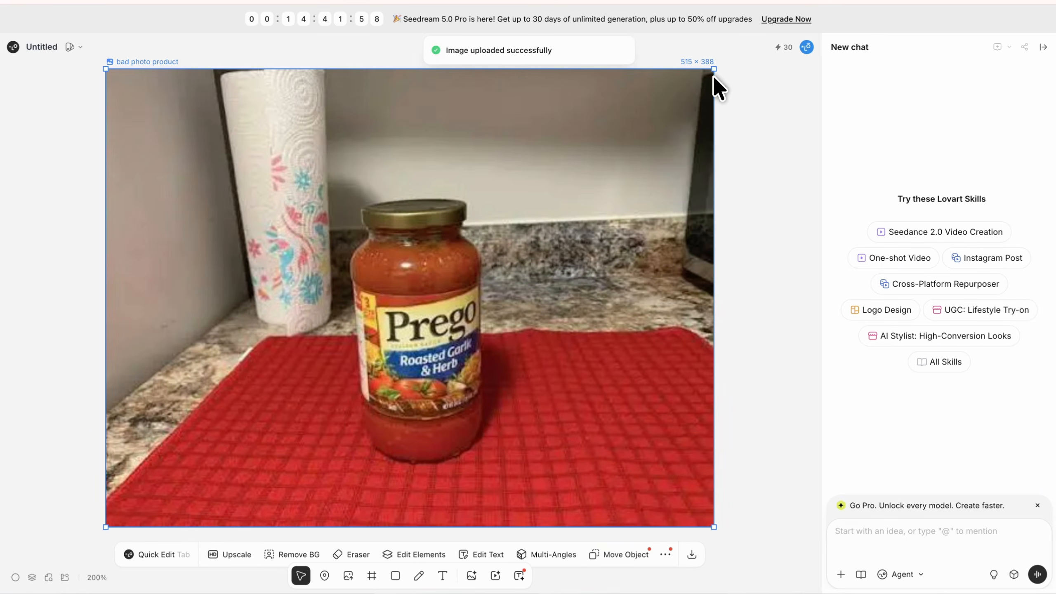
- Scale the uploaded "bad photo product" image down and reposition it on the canvas
left_click_drag(714, 69, 483, 229)
left_click_drag(349, 330, 470, 211)
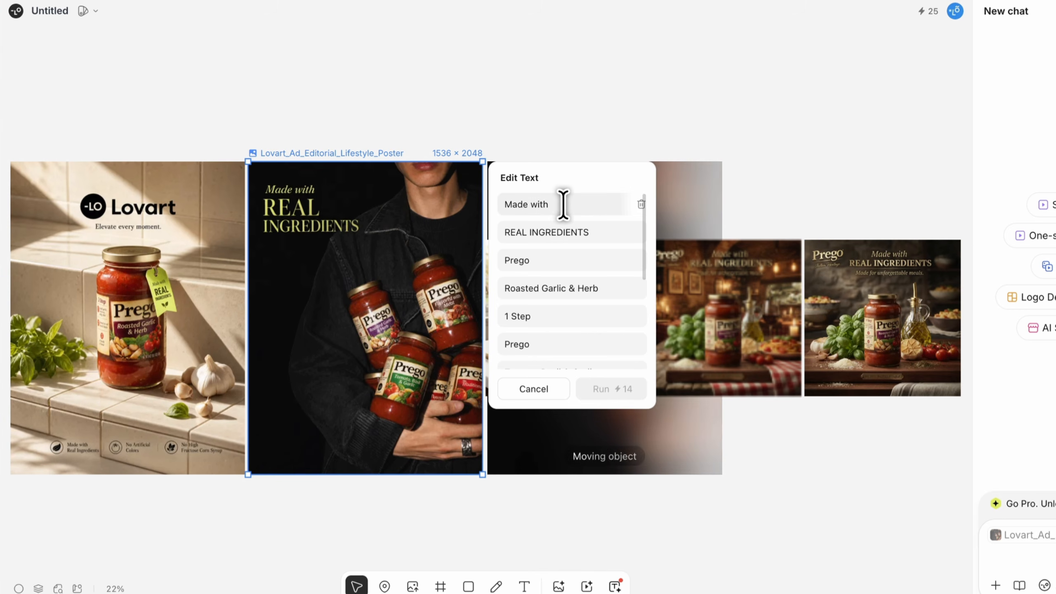
- Delete characters from the "Made with" text line of the Lovart_Ad_Editorial_Lifestyle_Poster image
left_click_drag(539, 203, 514, 203)
key("BackSpace")
key("BackSpace")
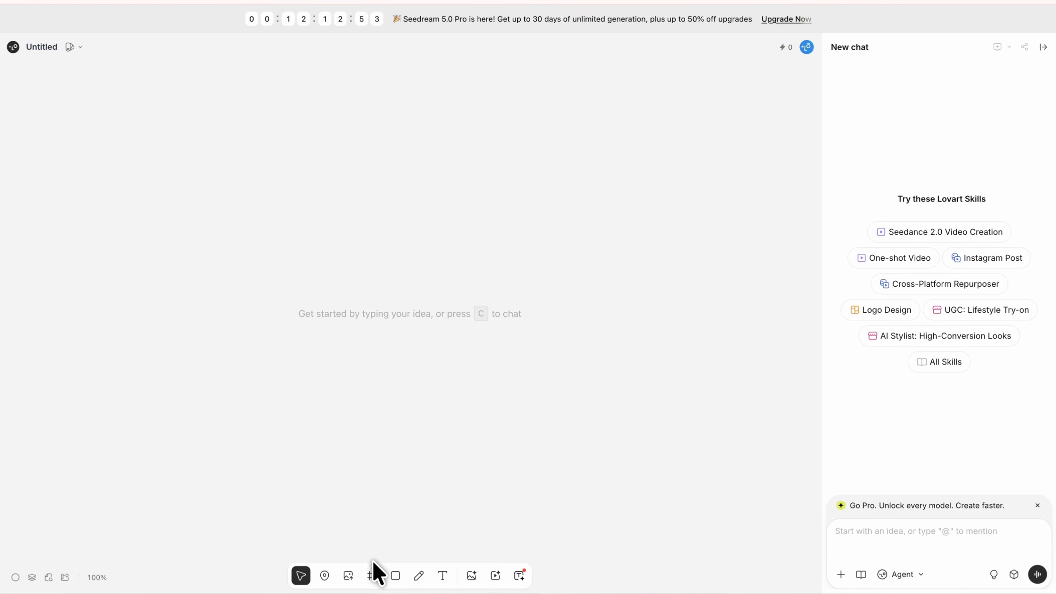
- Shrink the uploaded jar photo on the canvas and move it to free up space around it
mouse_move(393, 575)
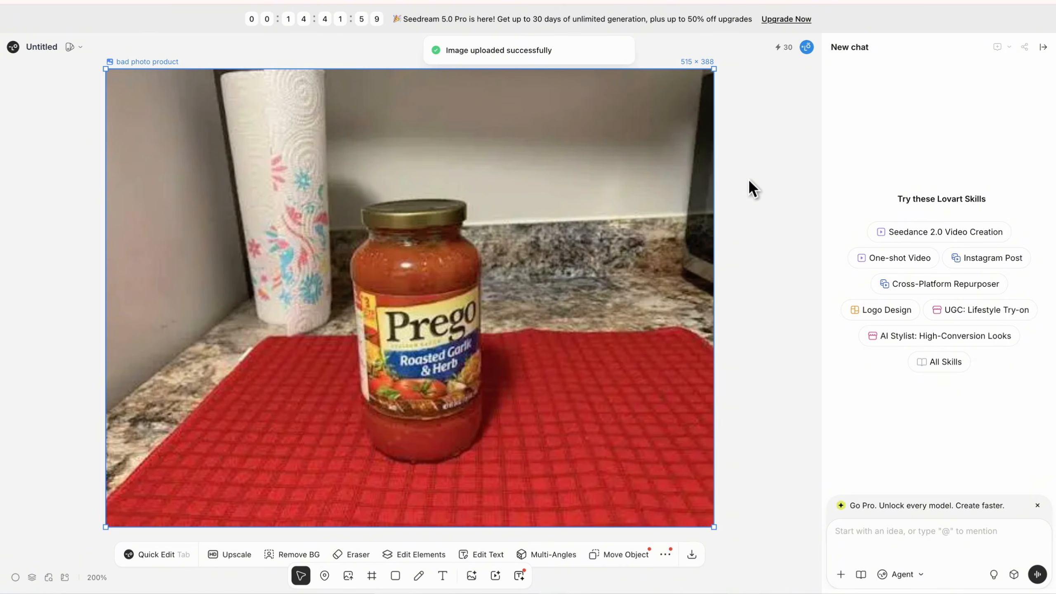
left_click_drag(714, 68, 484, 241)
left_click_drag(293, 375, 482, 214)
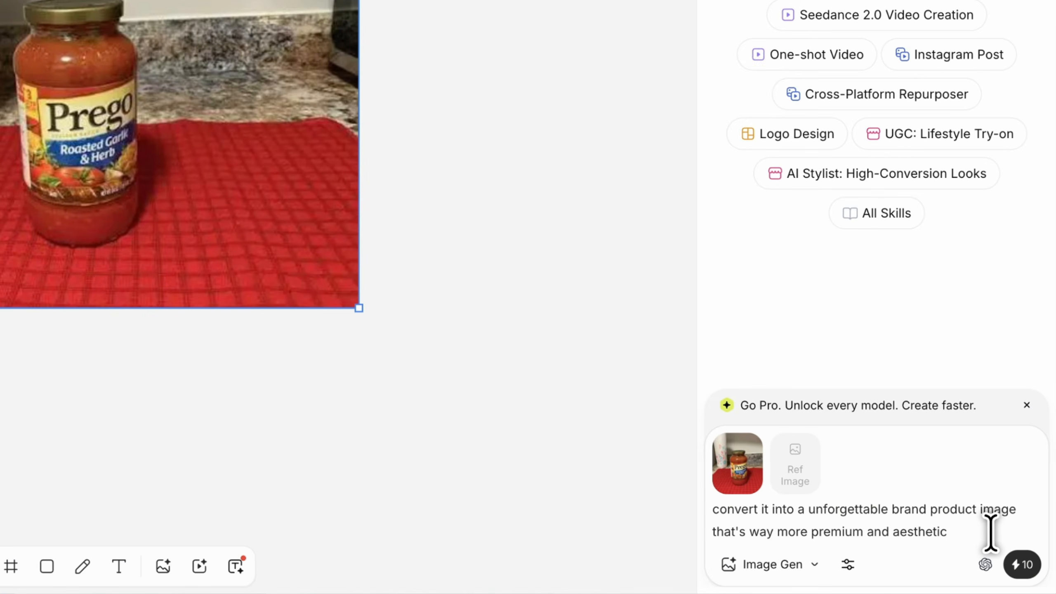
- Run image generation on the jar photo with the prompt "convert it into a unforgettable brand product image that's way more premium and aesthetic"
left_click(1021, 563)
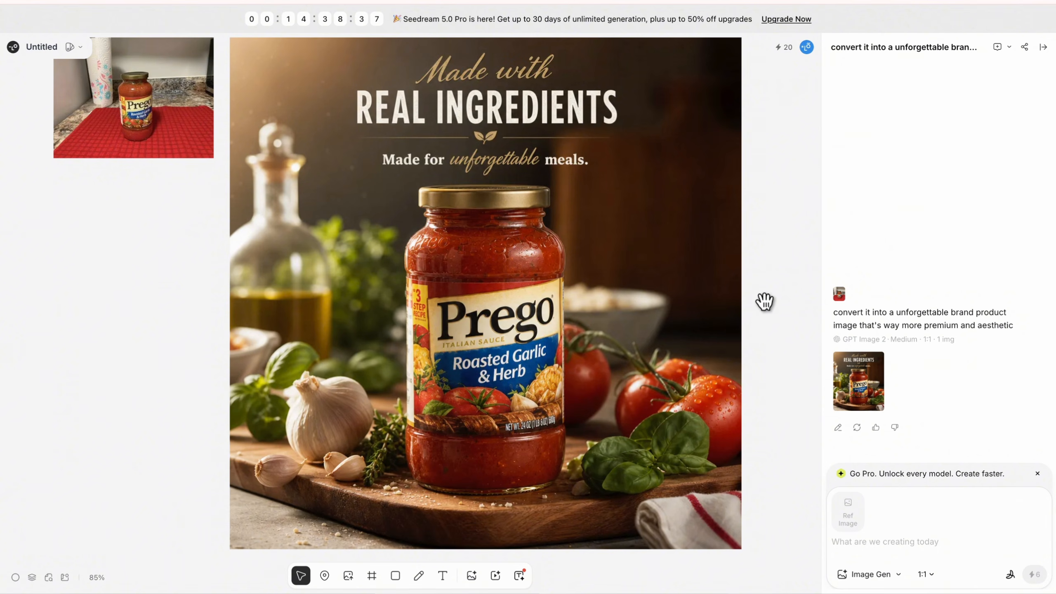
mouse_move(780, 297)
left_mouse_down()
mouse_move(787, 315)
mouse_move(773, 309)
mouse_move(783, 297)
left_mouse_up()
left_click_drag(789, 363, 781, 353)
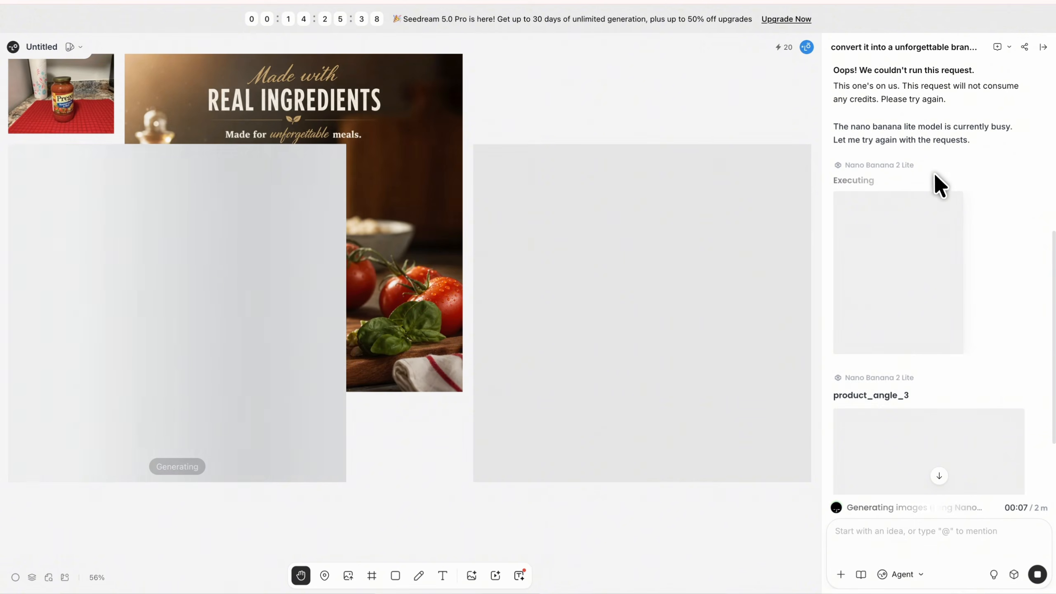
- Examine the two additional product angle images and the chat's descriptions of them
scroll(926, 270, "down", 3)
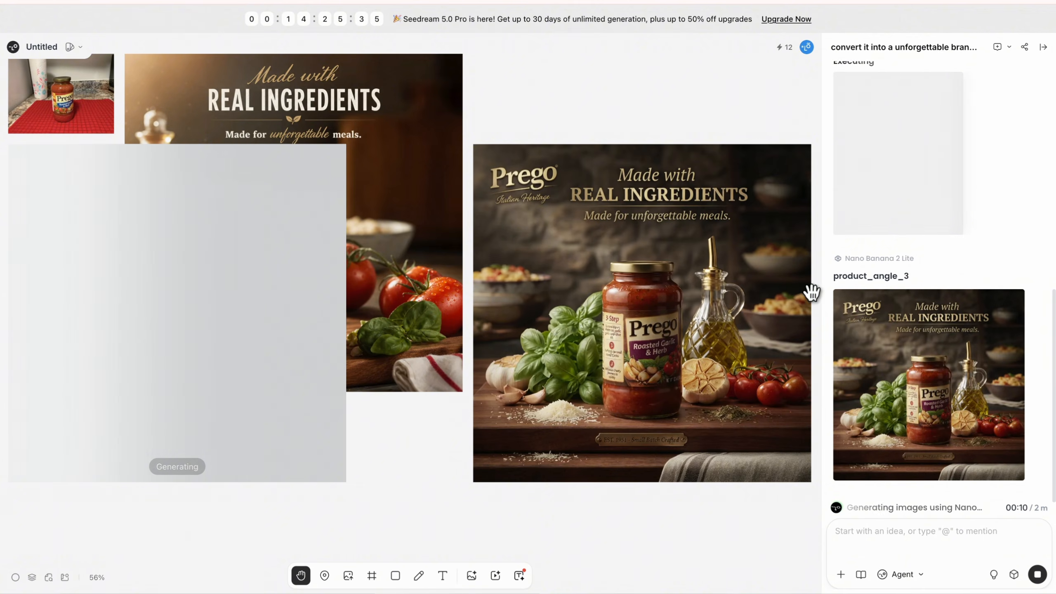
left_click_drag(439, 424, 535, 410)
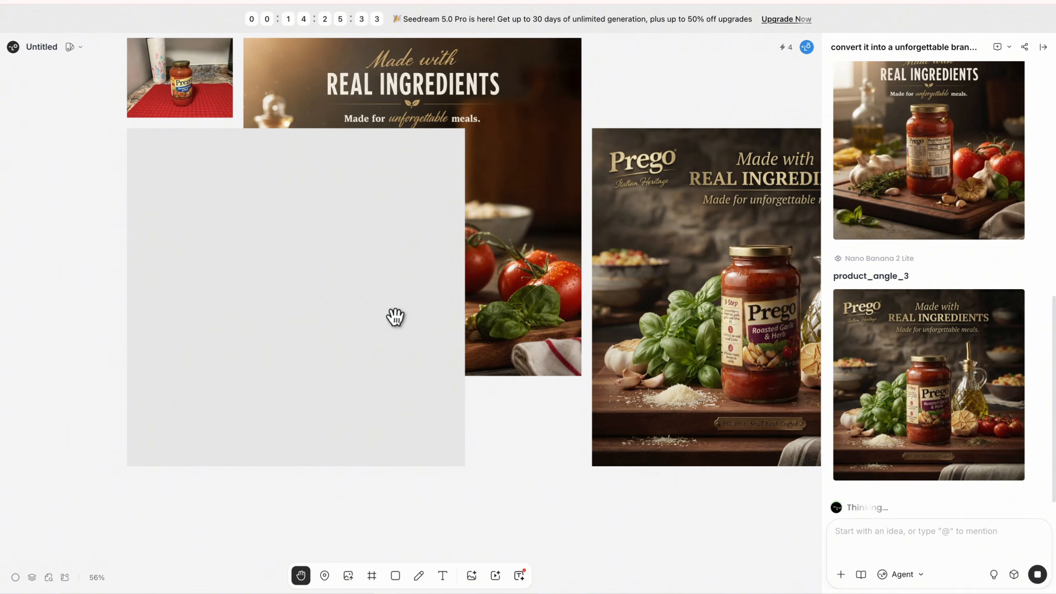
left_click_drag(344, 336, 408, 293)
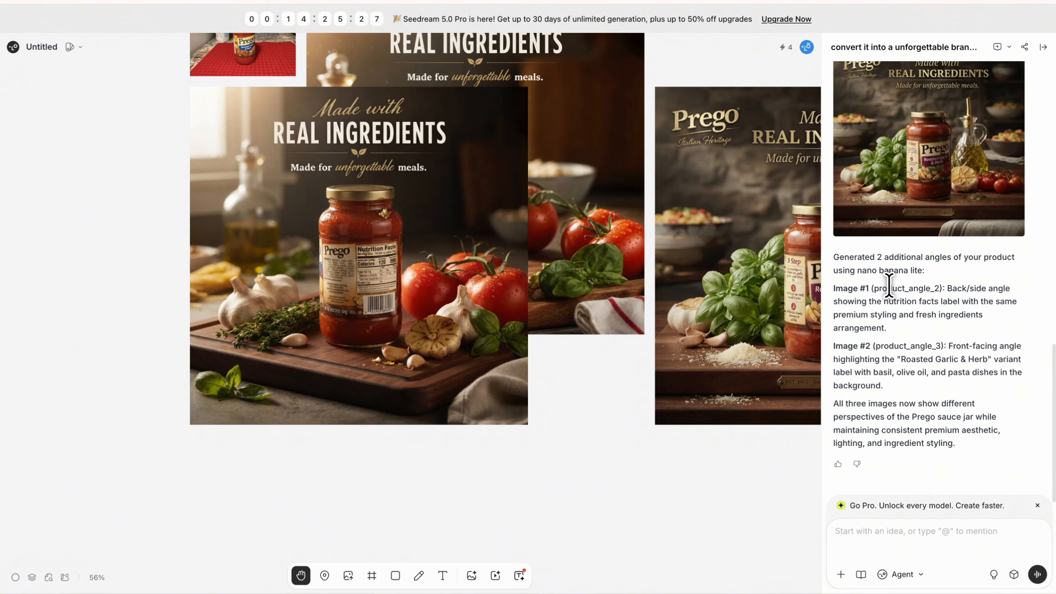
left_click_drag(939, 270, 887, 328)
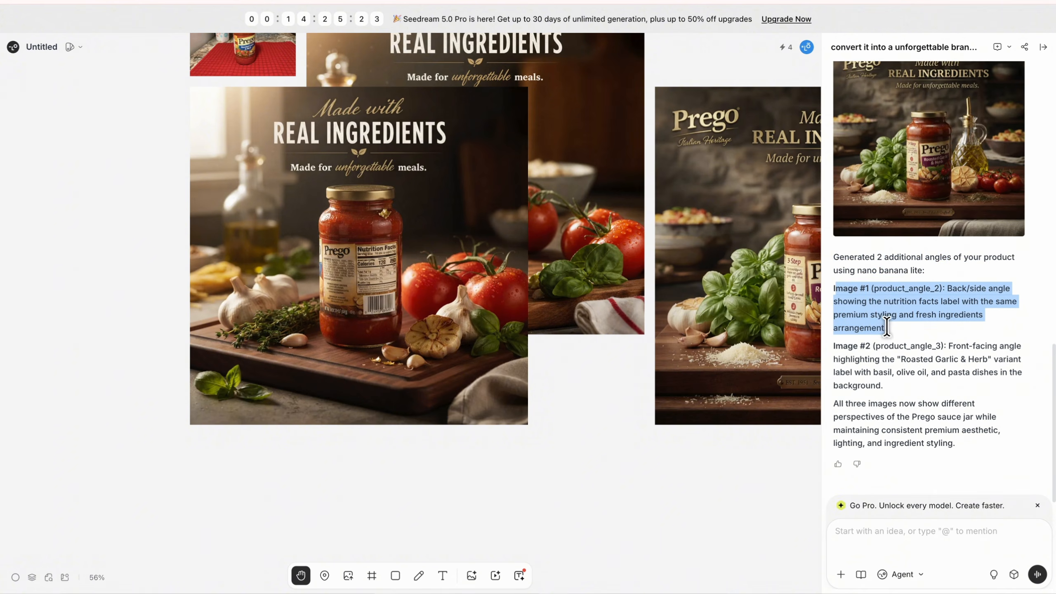
left_click(887, 330)
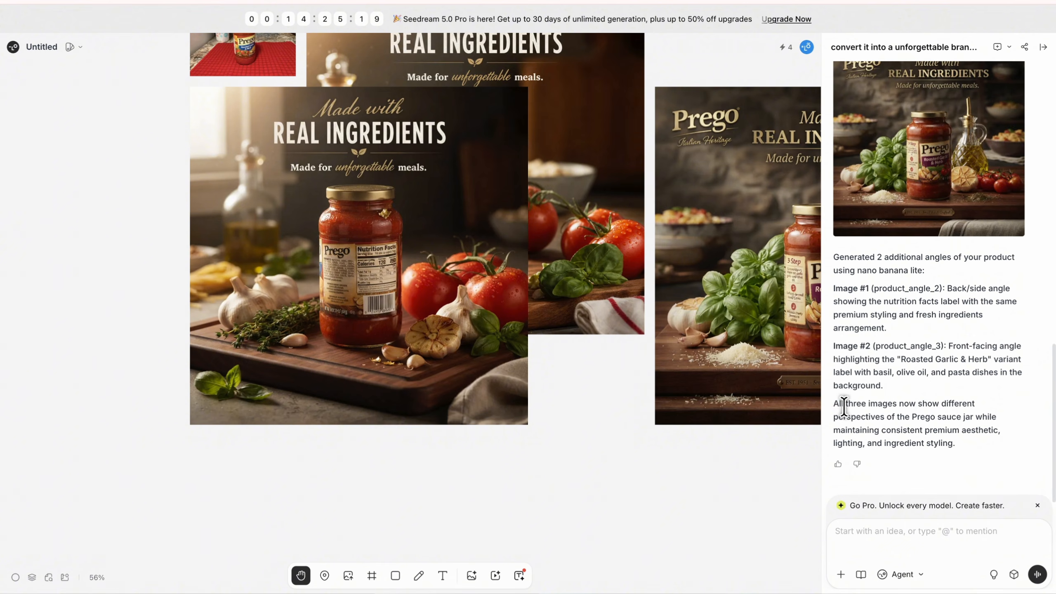
left_click_drag(835, 405, 936, 440)
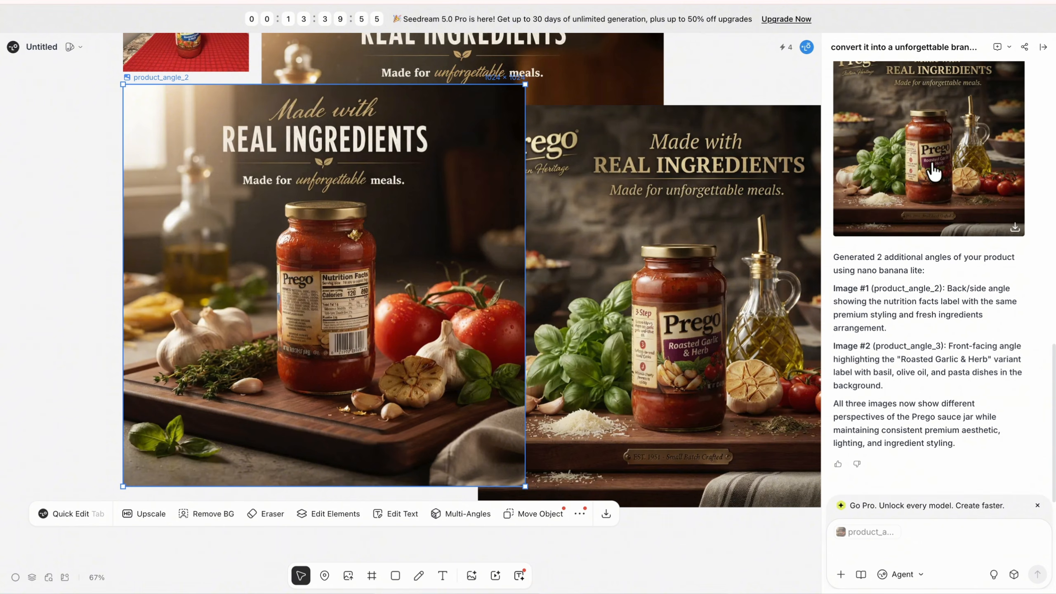
- Collapse the chat and move the product_angle_3 image beside product_angle_2 so the two no longer overlap
left_click(1042, 47)
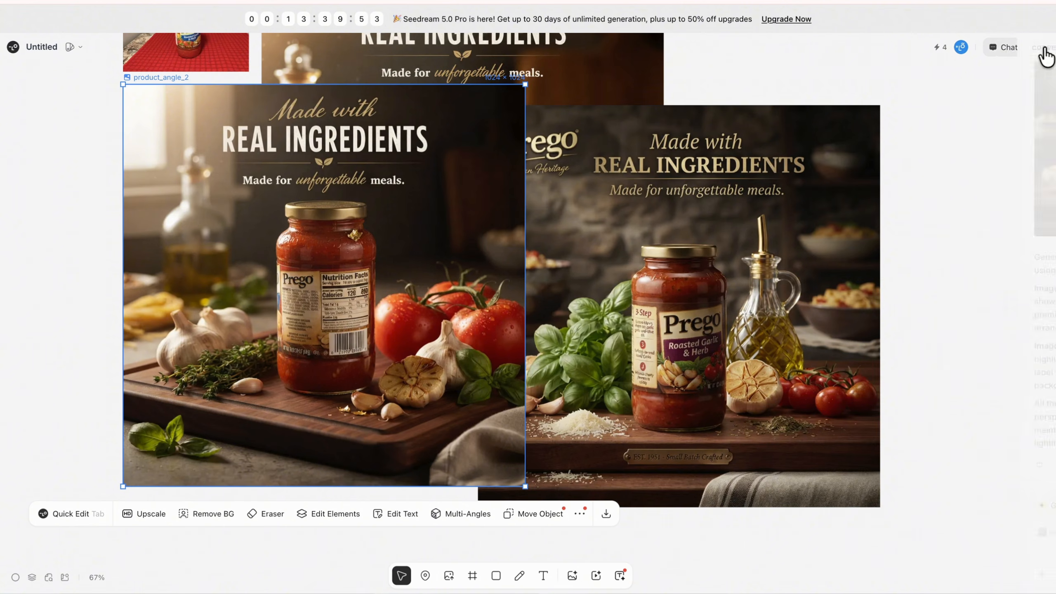
left_click_drag(822, 245, 907, 224)
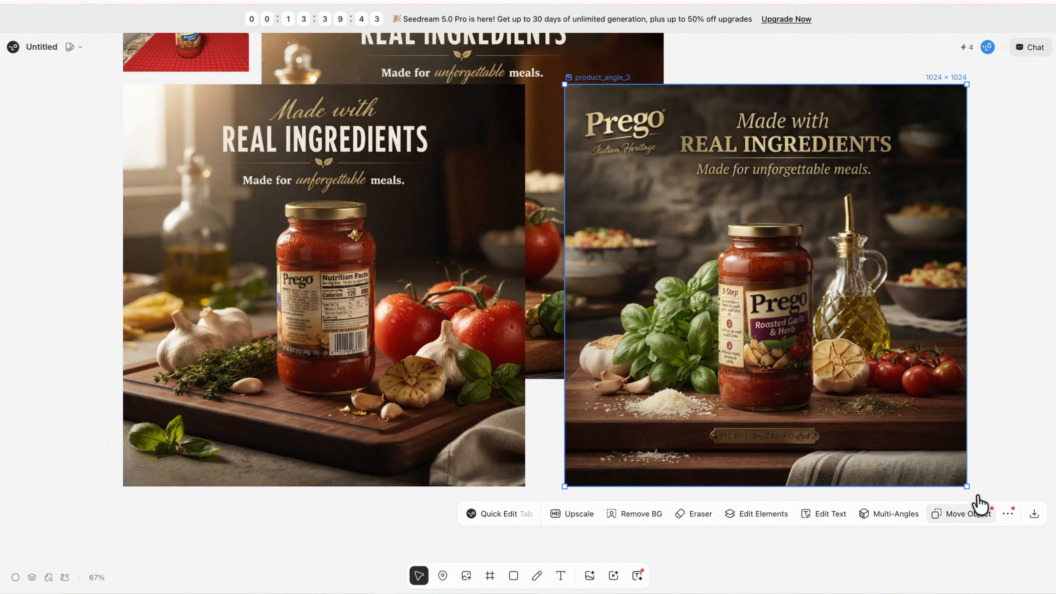
- Generate a new Multi-Angles view of product_angle_3 with the subject's rotation at -4 and tilt at -20
left_click(891, 515)
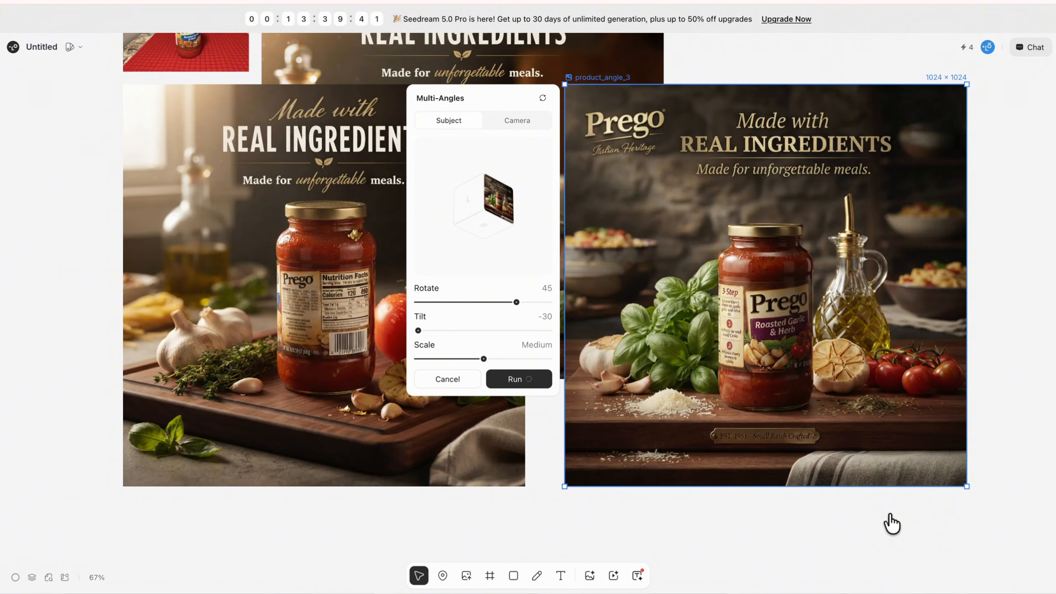
left_click_drag(522, 199, 479, 217)
left_click_drag(418, 330, 432, 331)
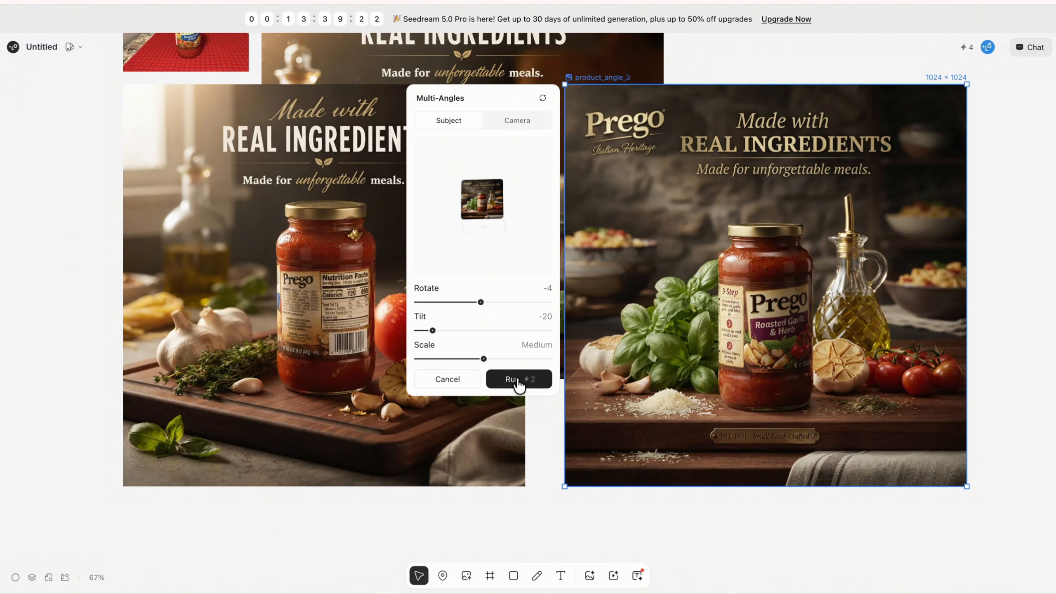
left_click(514, 380)
- Move the product_angle_3 image partly behind the product_angle_2 image, away from the newly generated angle
left_click_drag(893, 264, 572, 251)
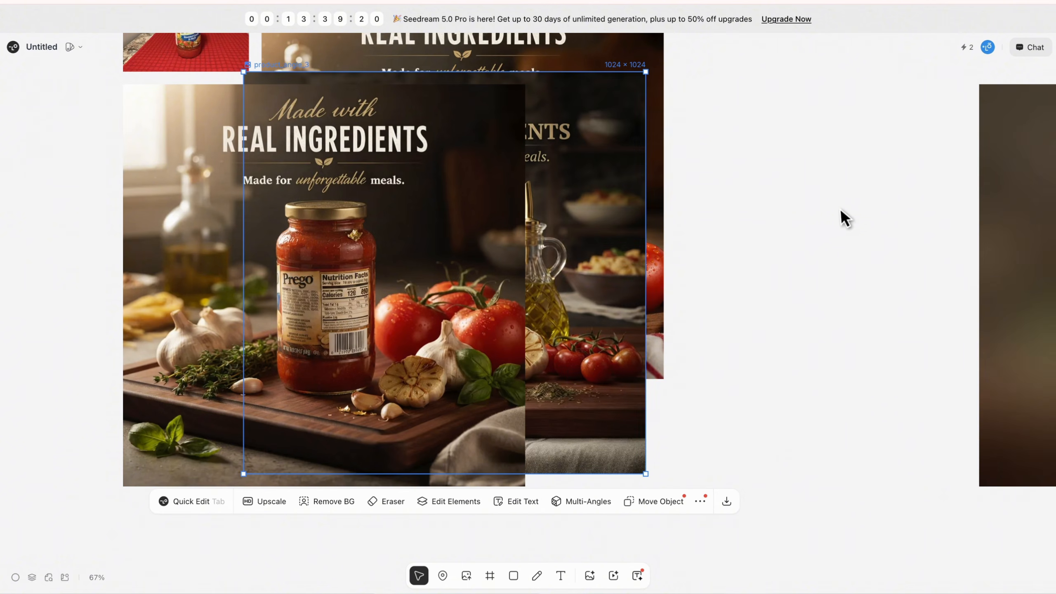
key("space")
left_click_drag(846, 219, 345, 196)
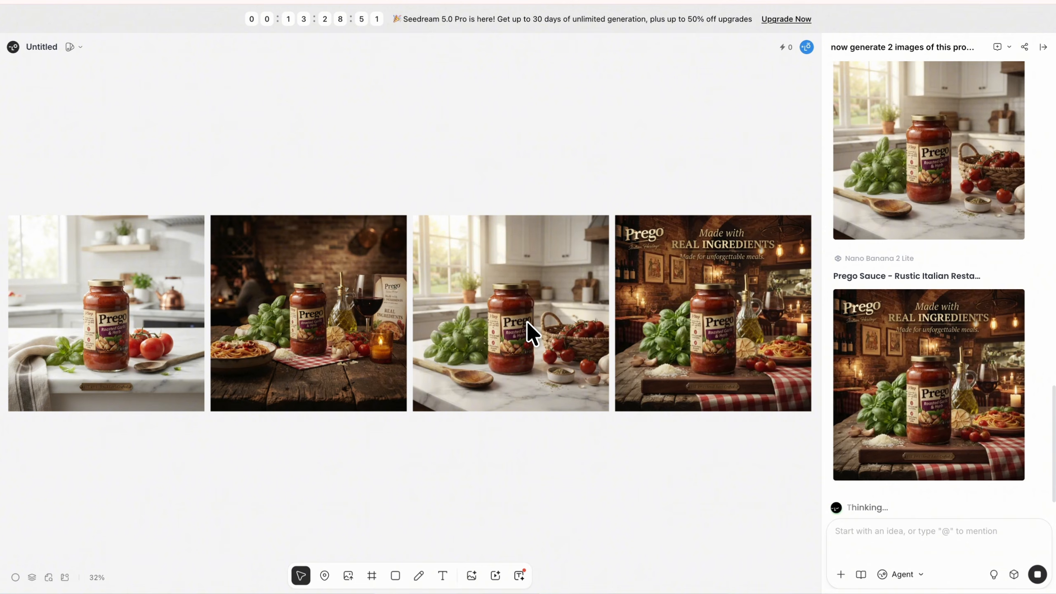
- Submit the Product Campaign request "generate one logo and 2 ad image and use loveart brandkit" with the product images attached
left_click(664, 297)
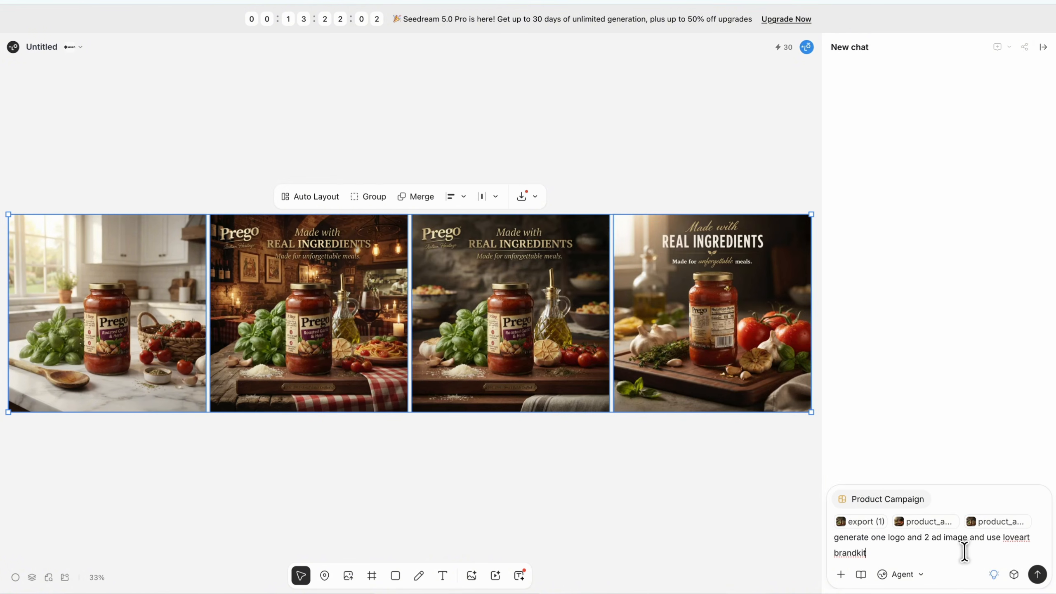
left_click_drag(962, 552, 995, 543)
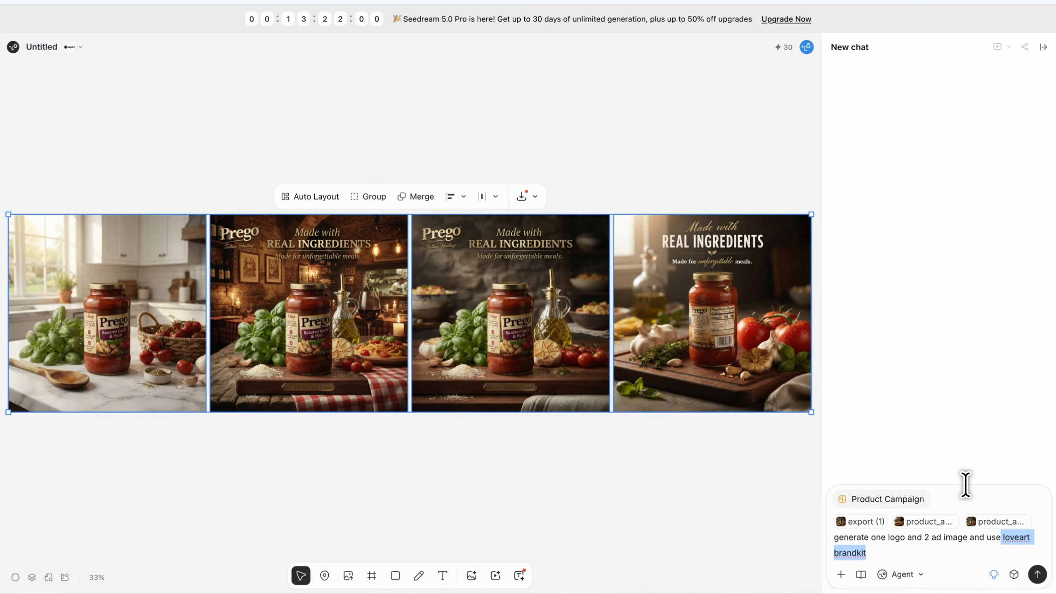
left_click(1035, 575)
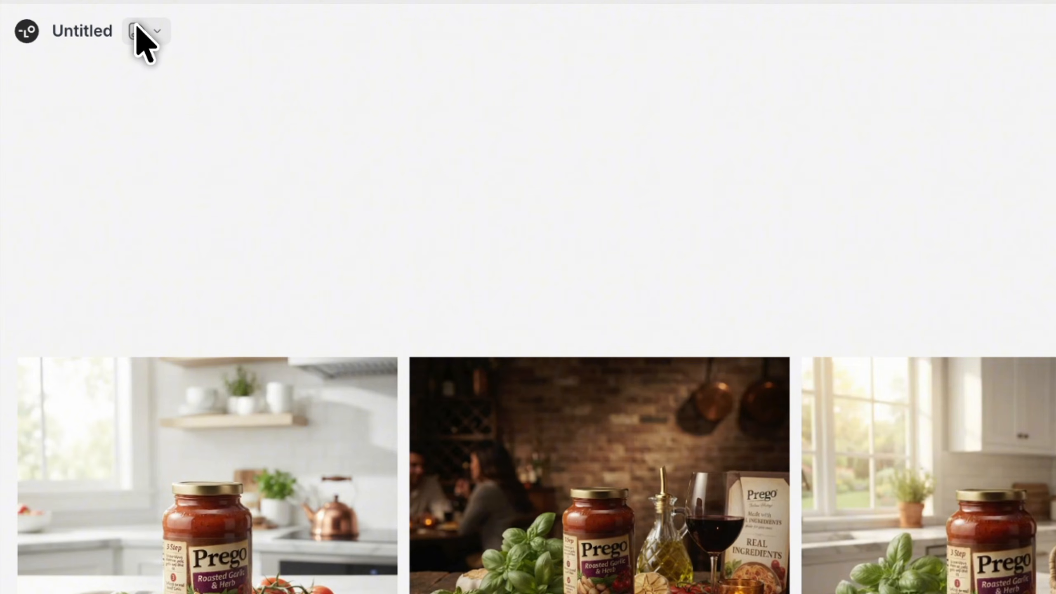
- Apply the [Sample] Lovart Brand Kit to the project
left_click(73, 47)
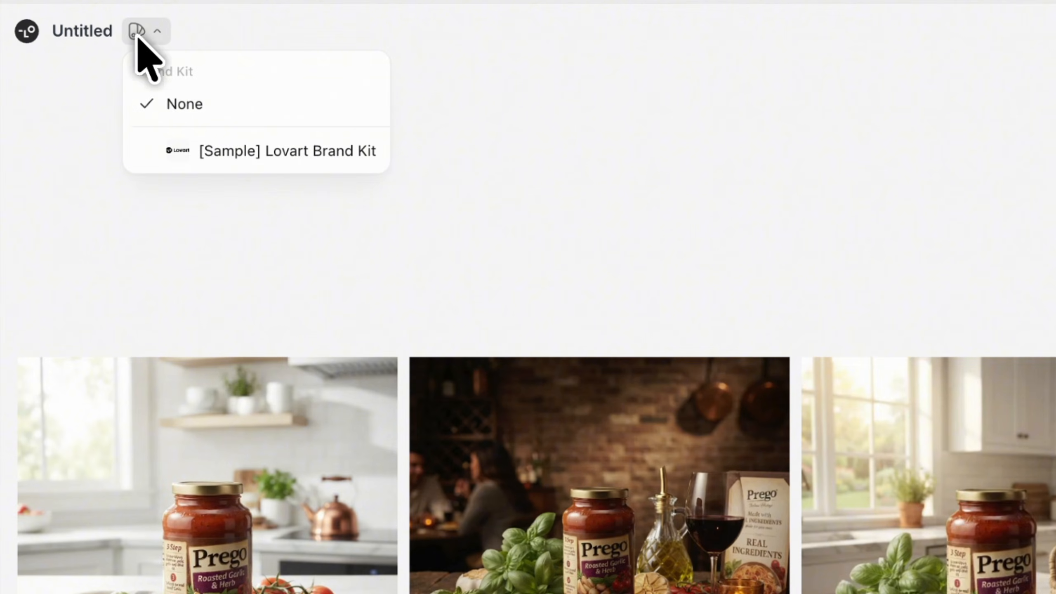
left_click(235, 151)
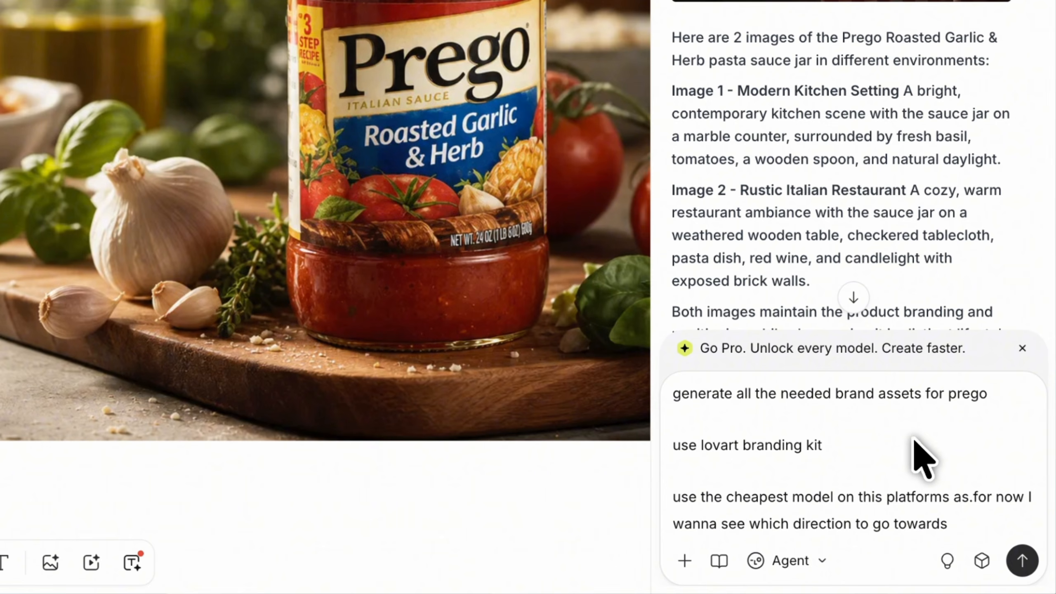
- Review the brand name and the Lovart branding kit instruction in the brand assets prompt
double_click(966, 395)
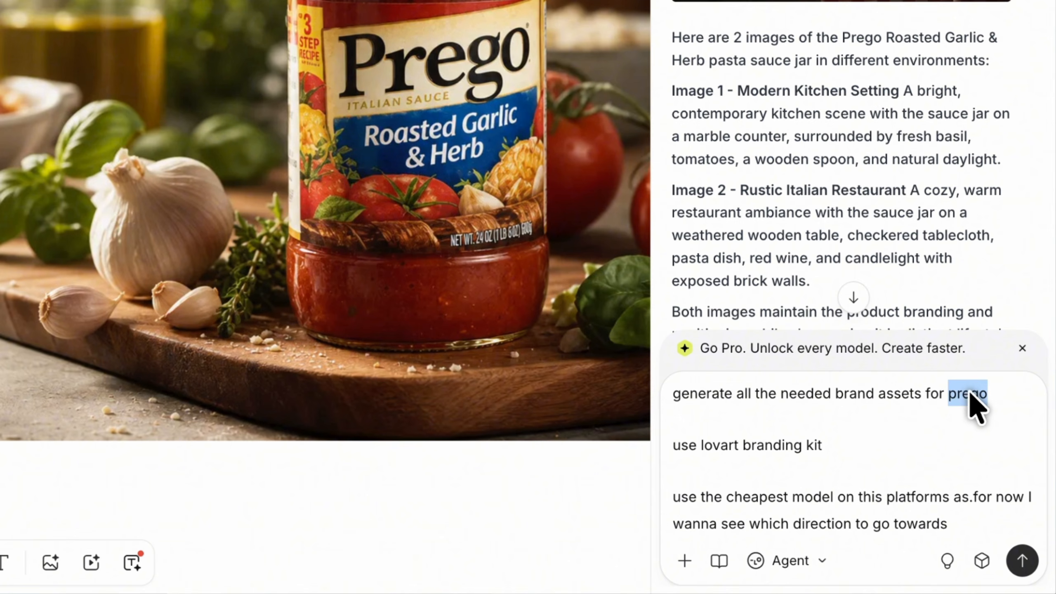
left_click_drag(699, 445, 839, 445)
left_click(838, 445)
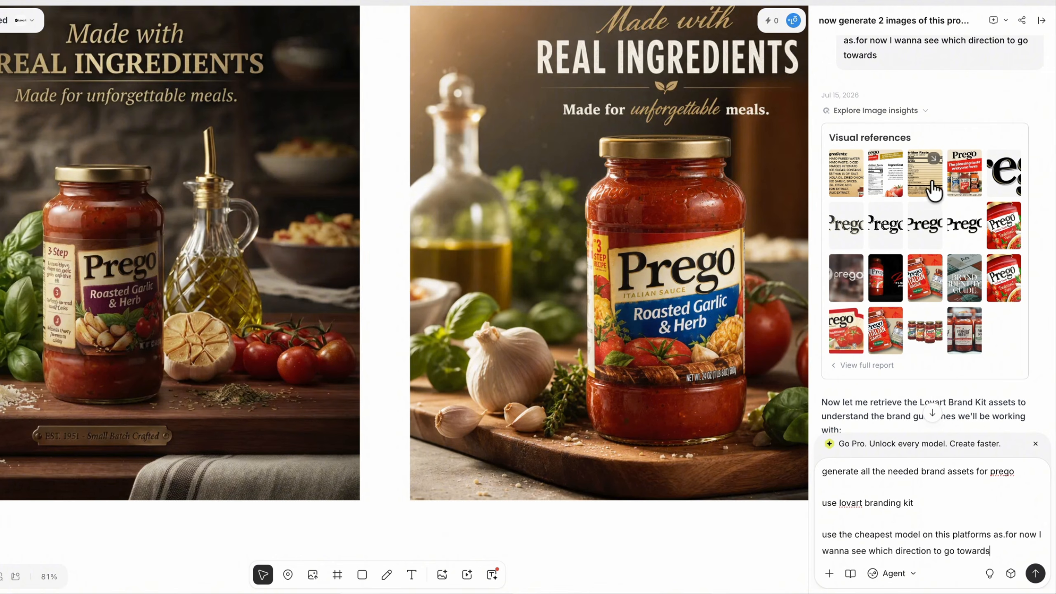
- Examine the Prego logo among the visual references and the contents of the [Sample] Lovart Brand Kit
scroll(935, 199, "down", 1)
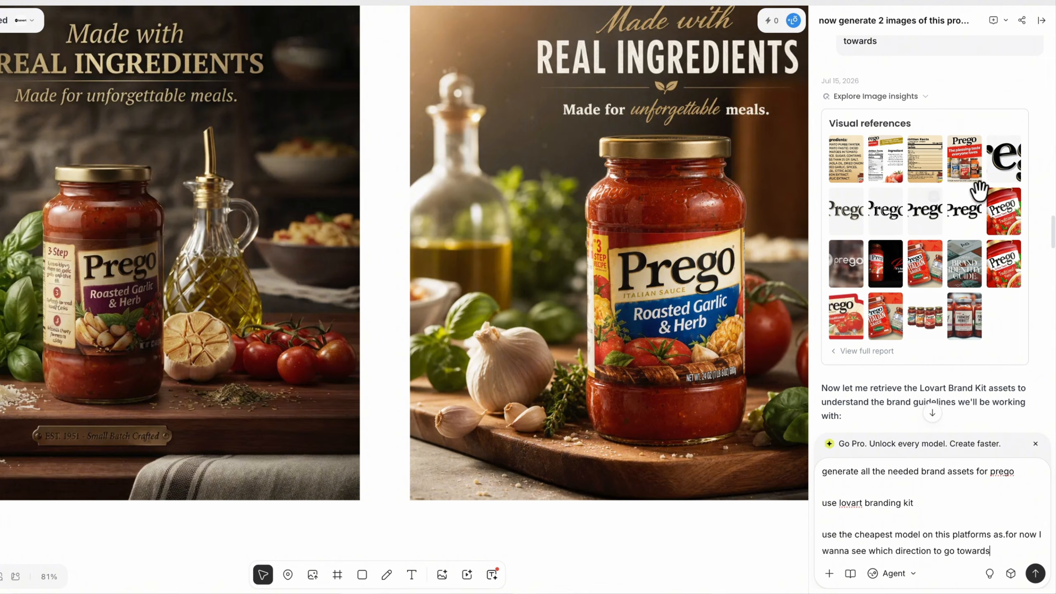
left_click(1000, 160)
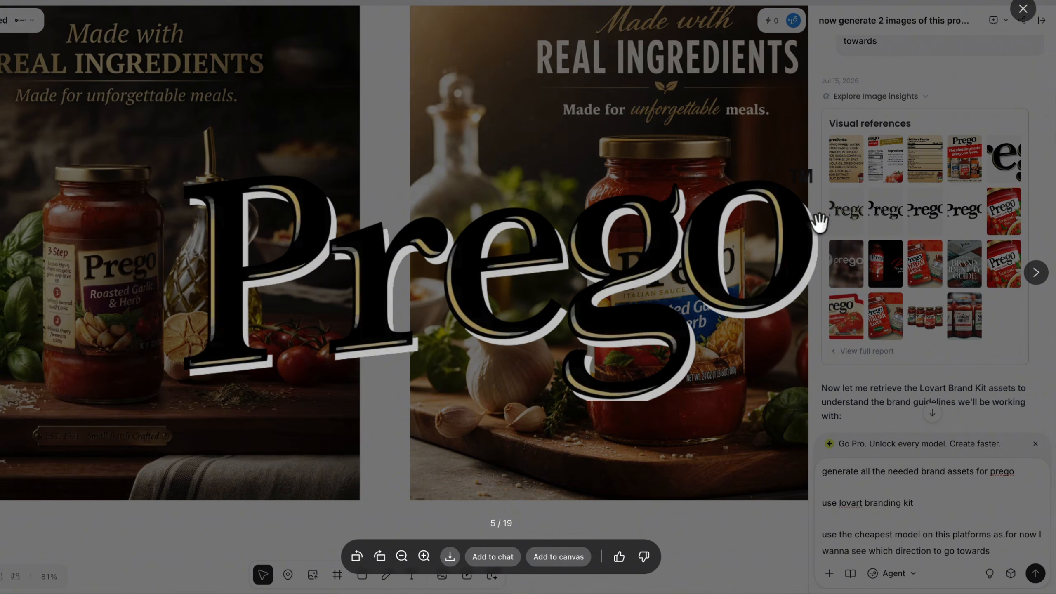
left_click(1012, 185)
scroll(942, 236, "down", 7)
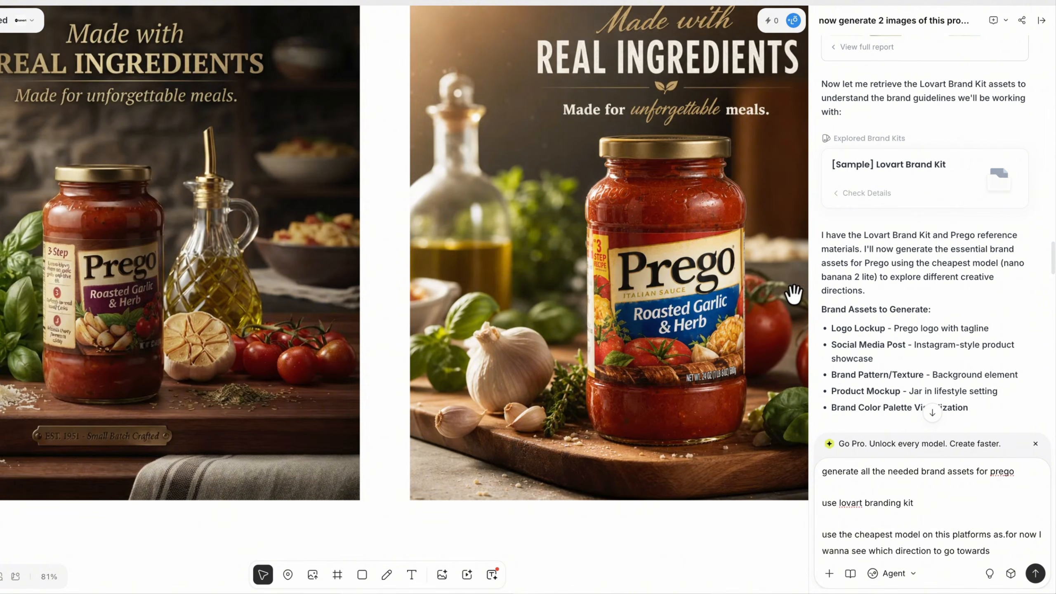
left_click(871, 194)
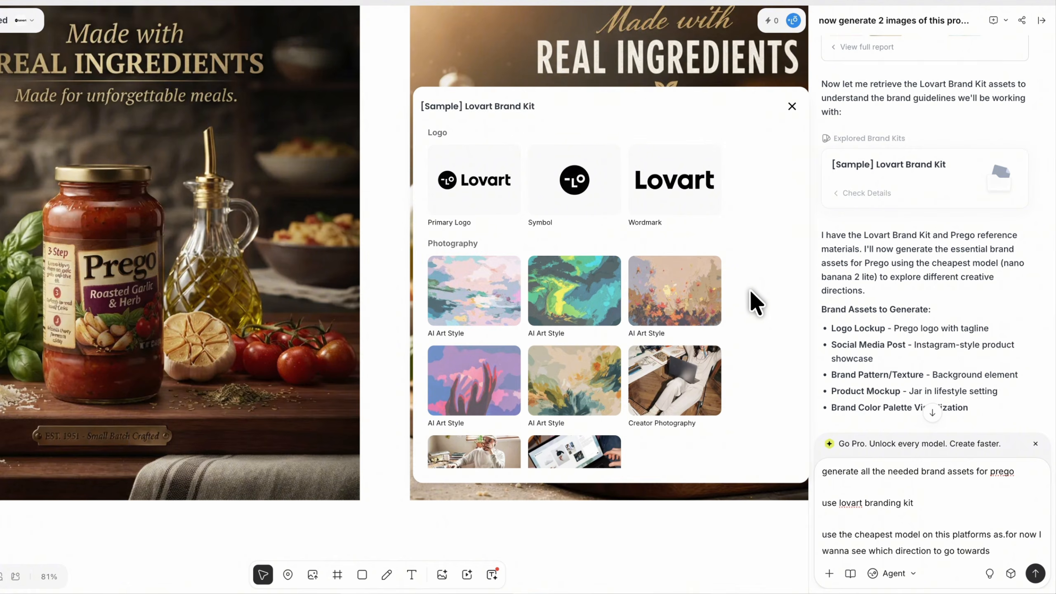
scroll(749, 289, "down", 2)
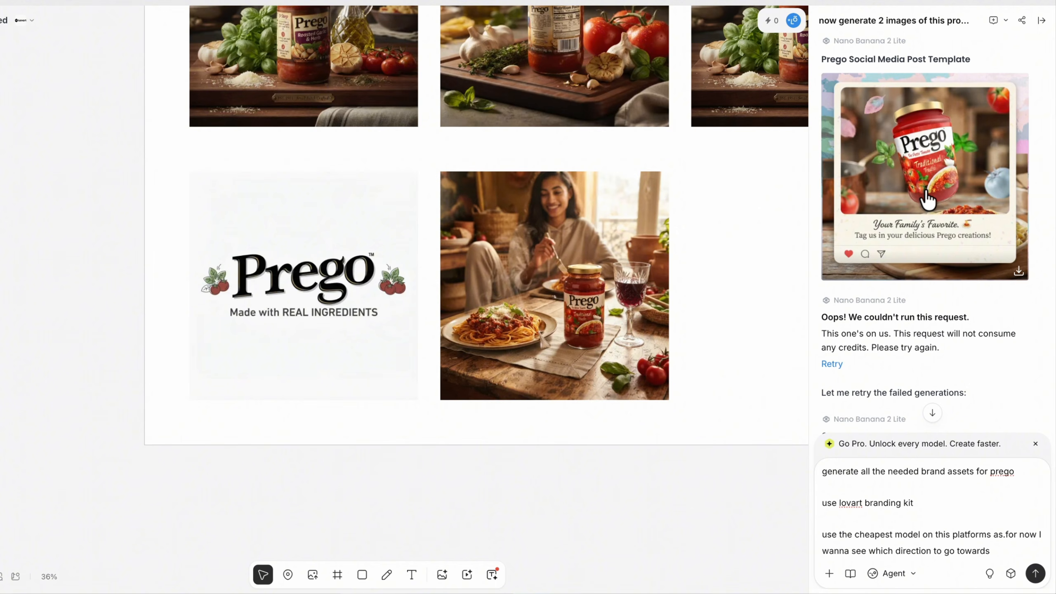
- Preview the generated Prego social media post and lifestyle mockup, and examine the assets collected in the canvas frame
left_click(908, 245)
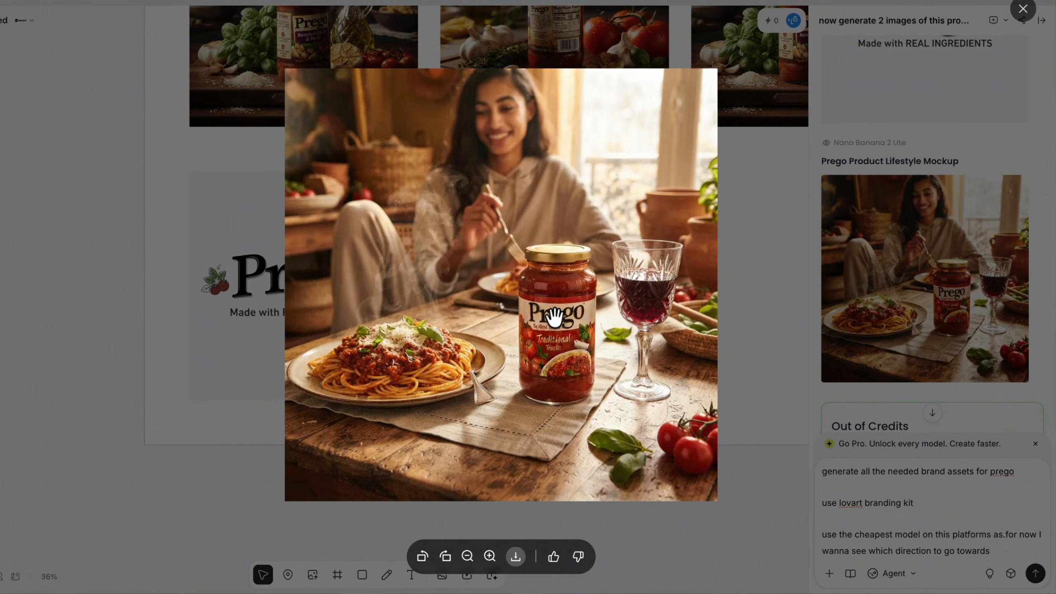
left_click(771, 349)
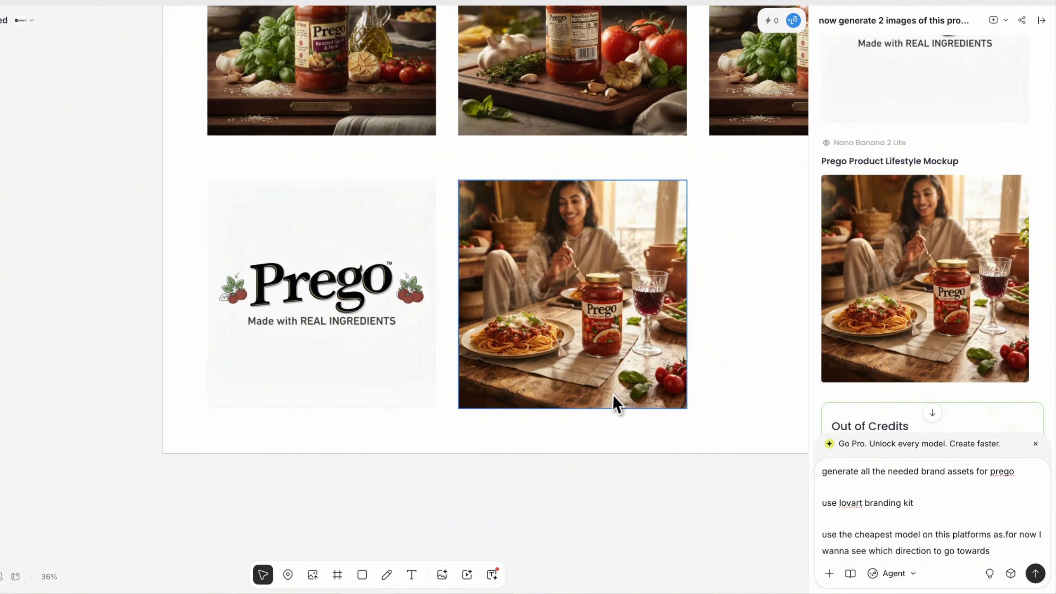
scroll(615, 405, "down", 5)
scroll(663, 368, "down", 2)
scroll(663, 367, "right", 10)
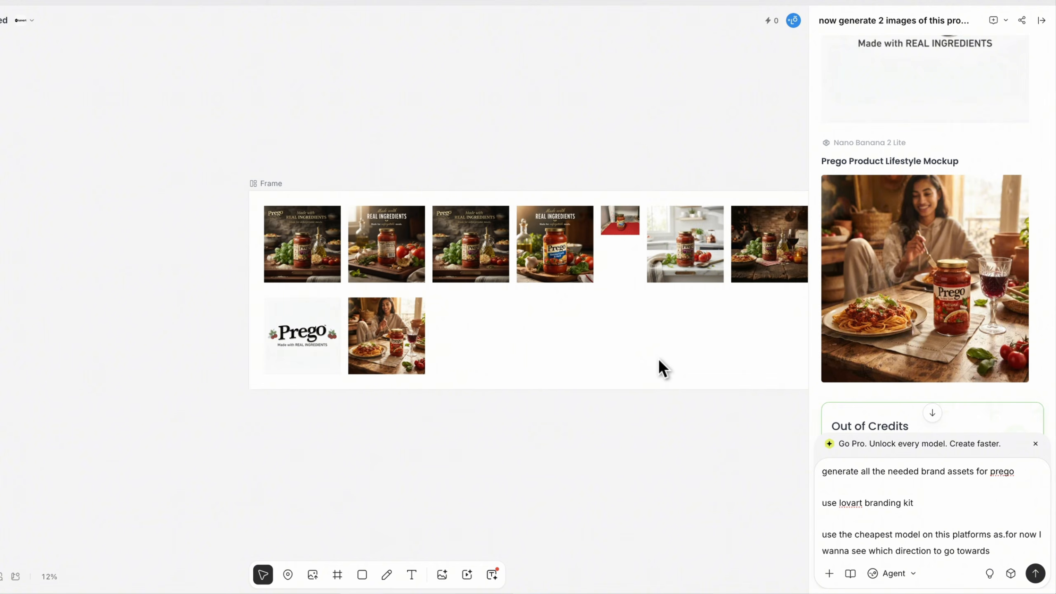
scroll(661, 368, "right", 10)
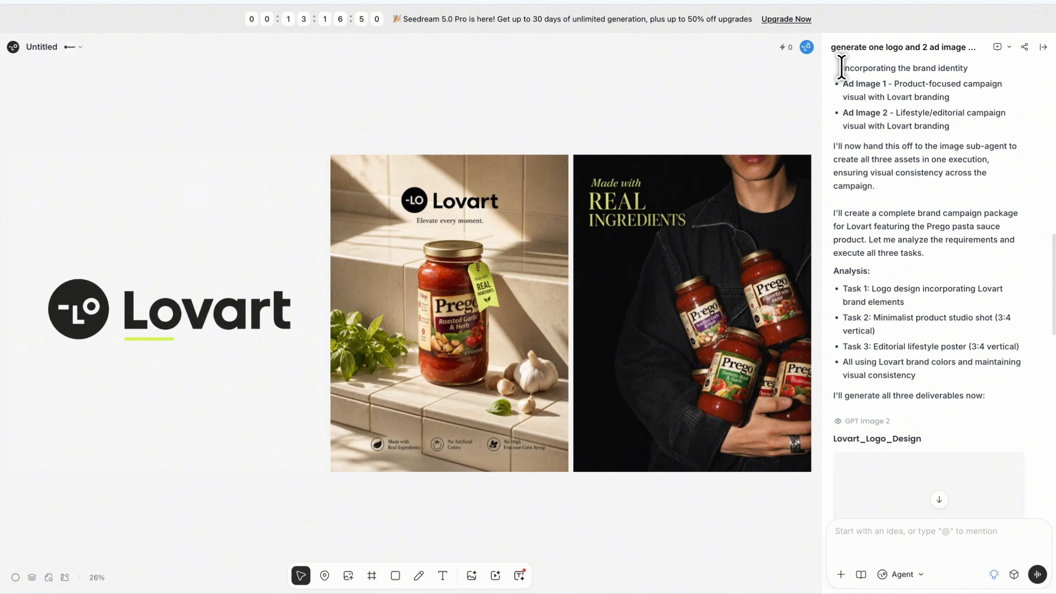
- Try a different subject rotation and tilt for the editorial lifestyle poster with Multi-Angles
left_click_drag(842, 67, 1033, 562)
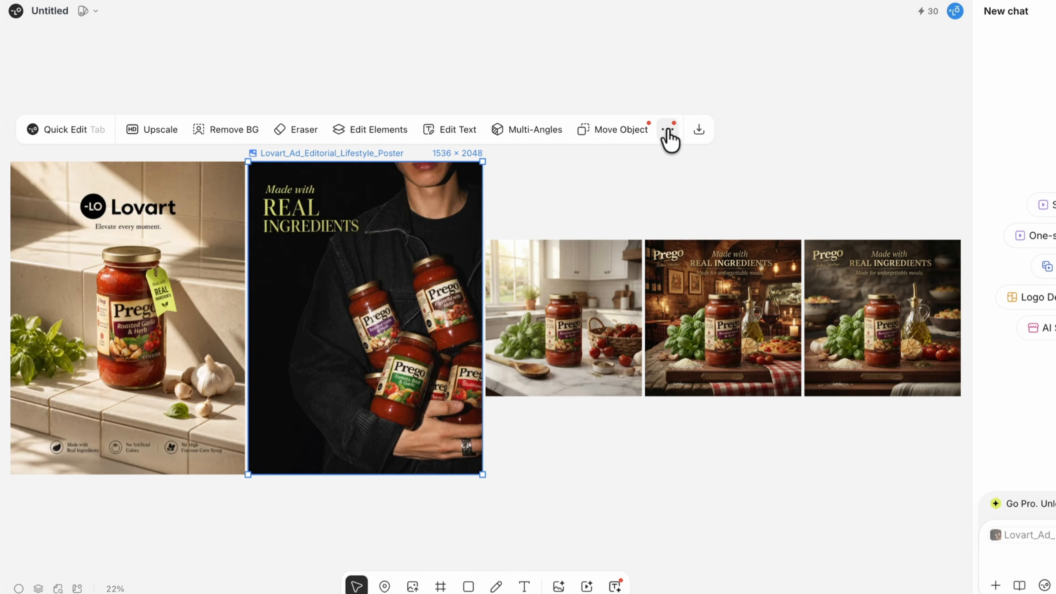
left_click(667, 130)
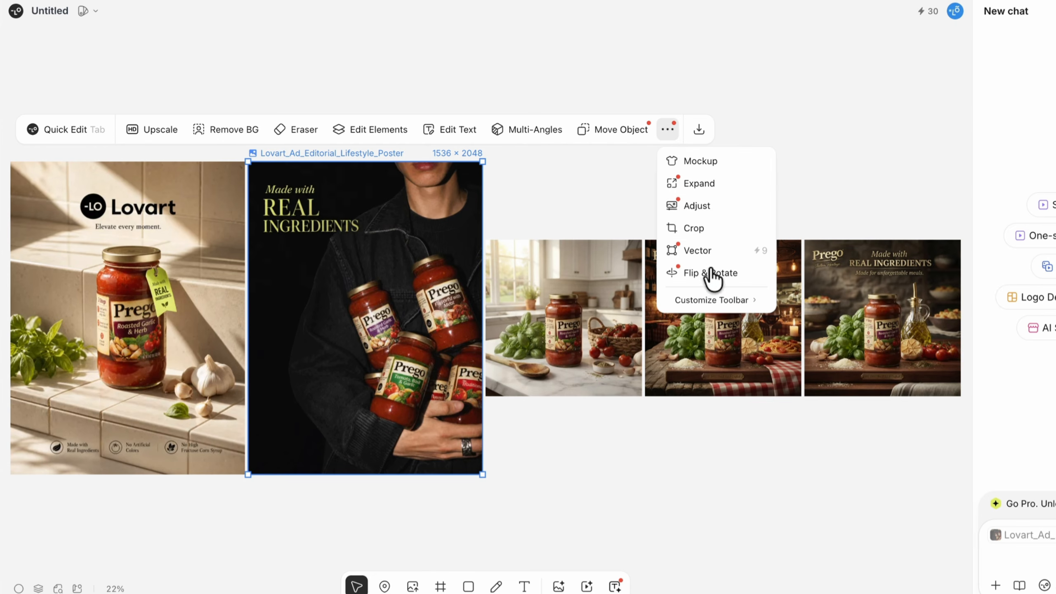
left_click(547, 132)
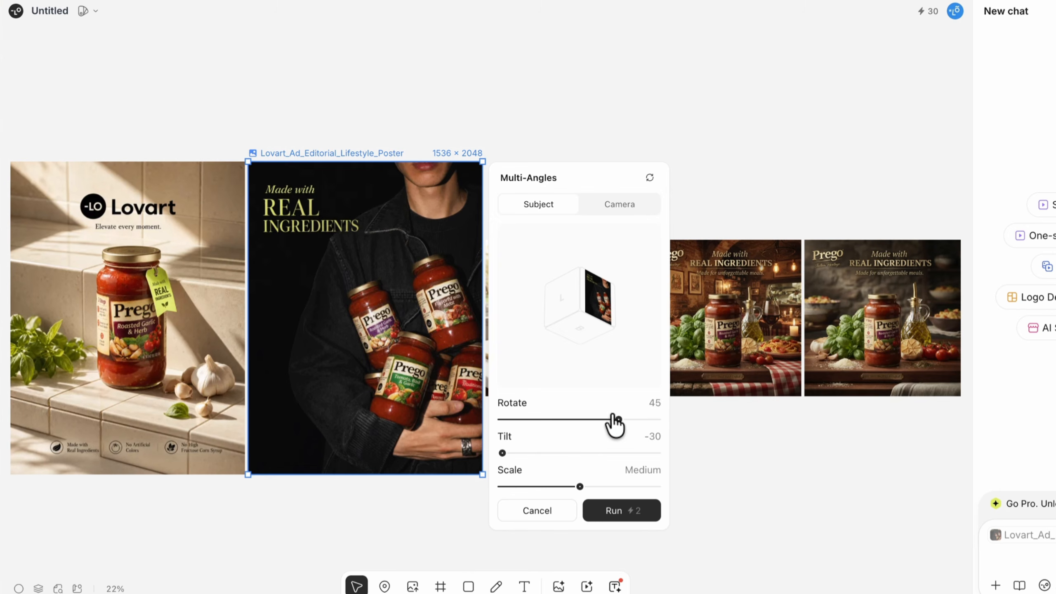
left_click_drag(617, 424, 556, 419)
left_click_drag(502, 452, 547, 454)
left_click_drag(546, 453, 539, 453)
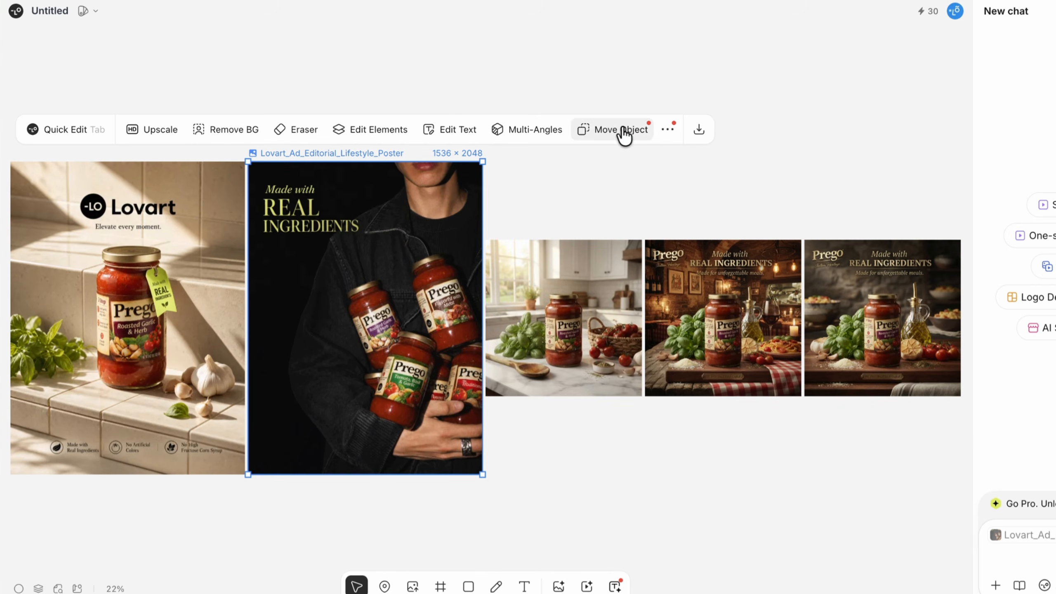
- Start Move Object on the editorial lifestyle poster, and select the separate REAL INGREDIENTS text element on the poster copy
left_click(623, 130)
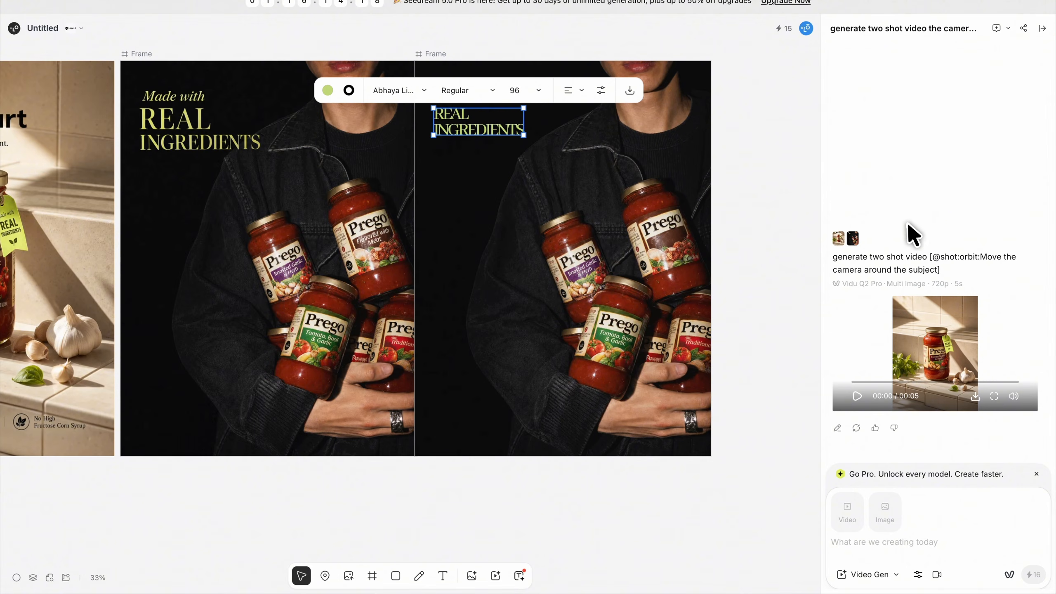
left_click(696, 143)
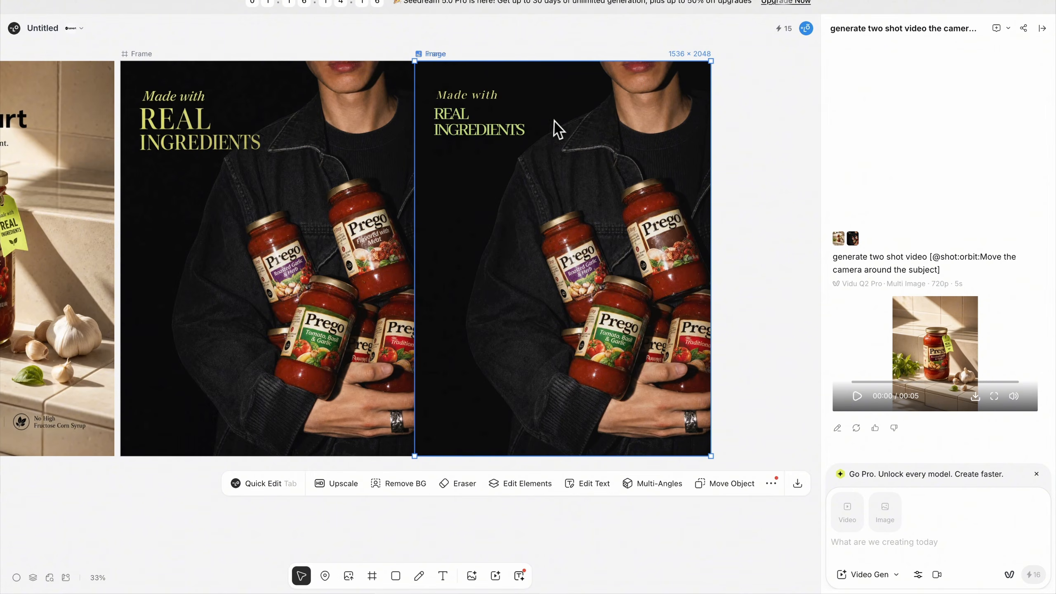
left_click(469, 120)
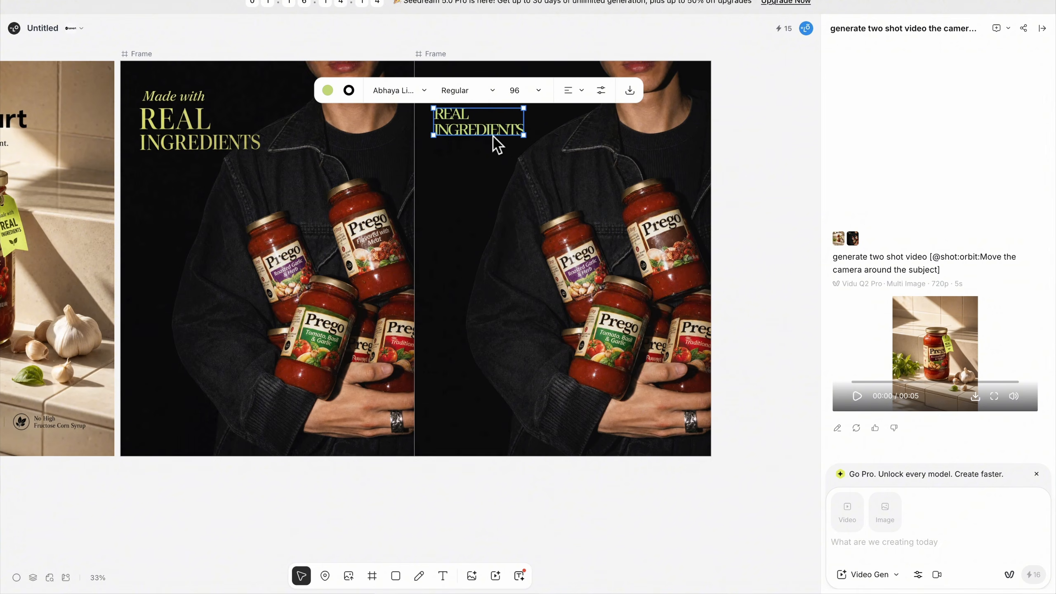
mouse_move(519, 133)
left_mouse_down()
mouse_move(580, 207)
mouse_move(426, 169)
mouse_move(502, 143)
left_mouse_up()
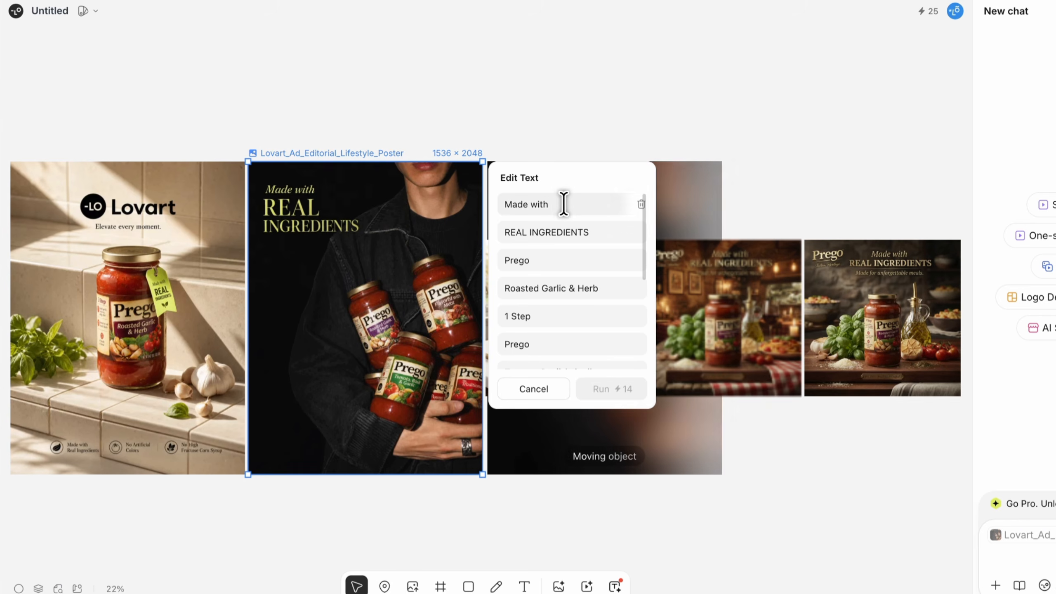
- Replace the "Made with" entry with "pr" in Edit Text for the editorial lifestyle poster
left_click_drag(563, 203, 513, 204)
key("BackSpace")
key("BackSpace")
key("BackSpace")
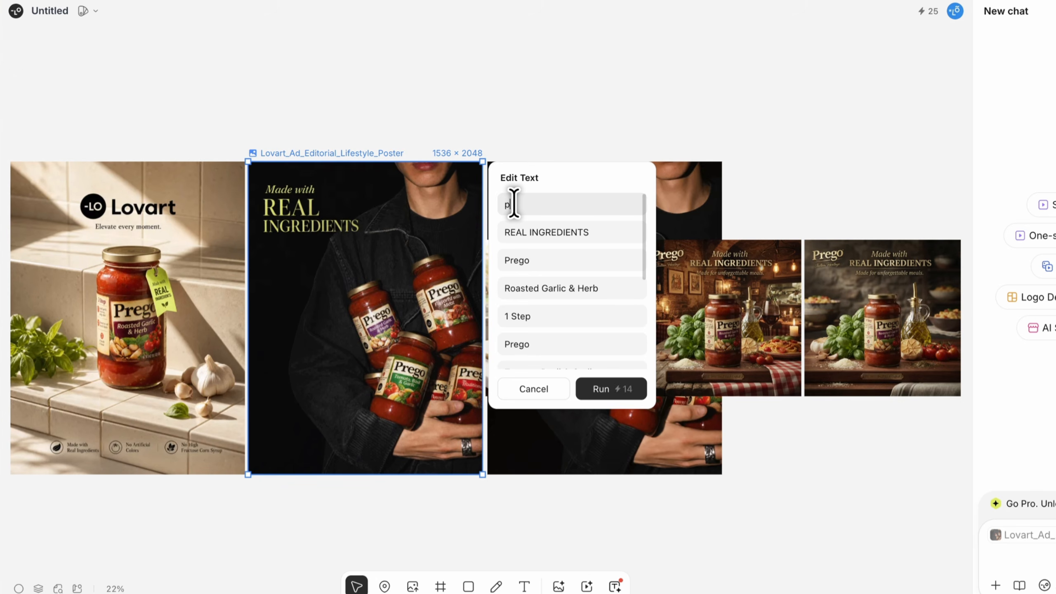
type("pr")
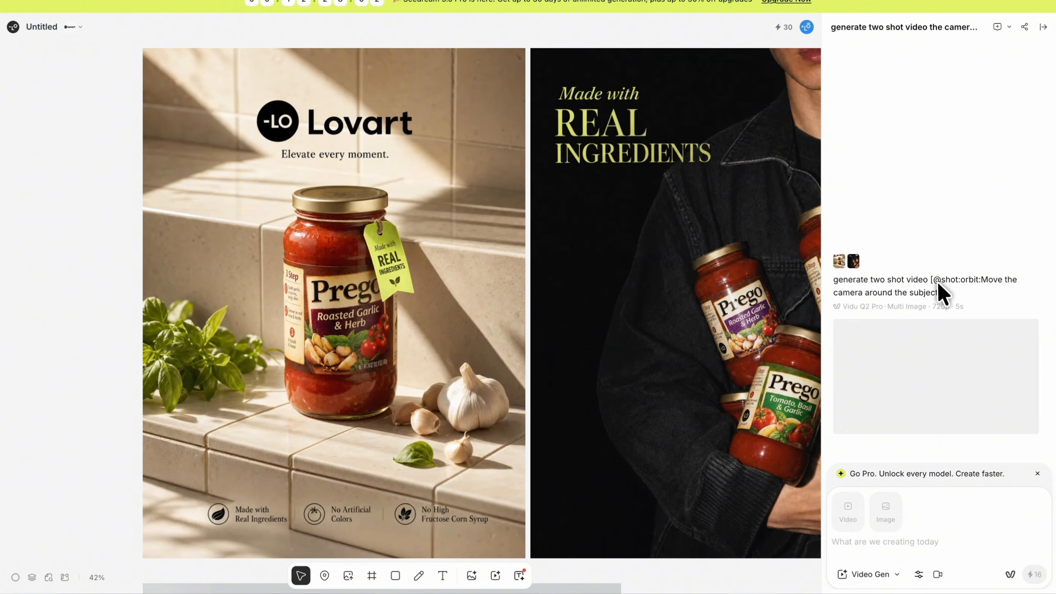
- Review the two-shot orbit video prompt and its model, reference mode, resolution and duration settings
left_click_drag(941, 292, 835, 281)
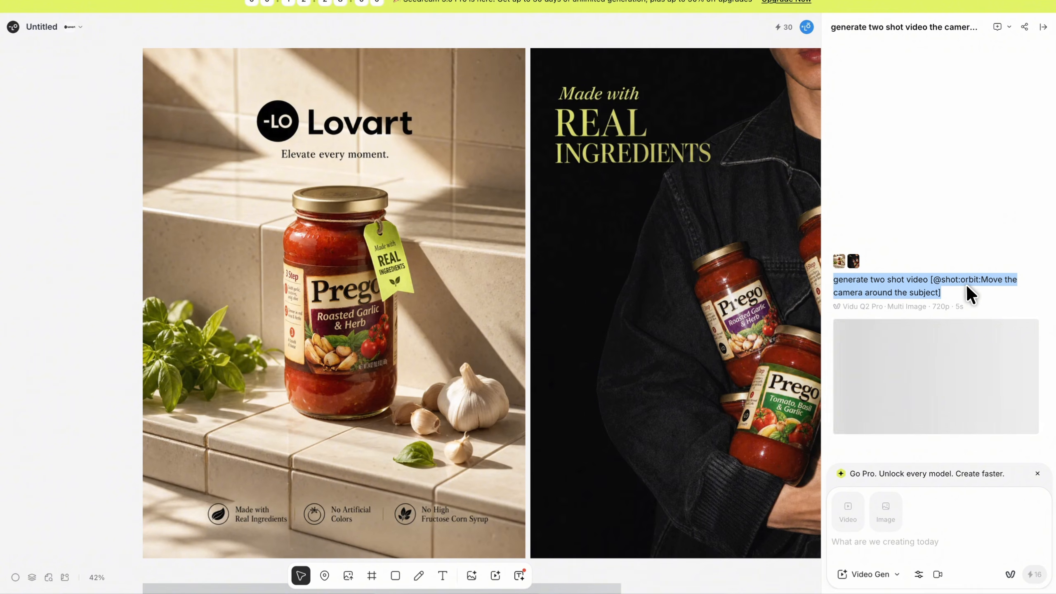
left_click(940, 341)
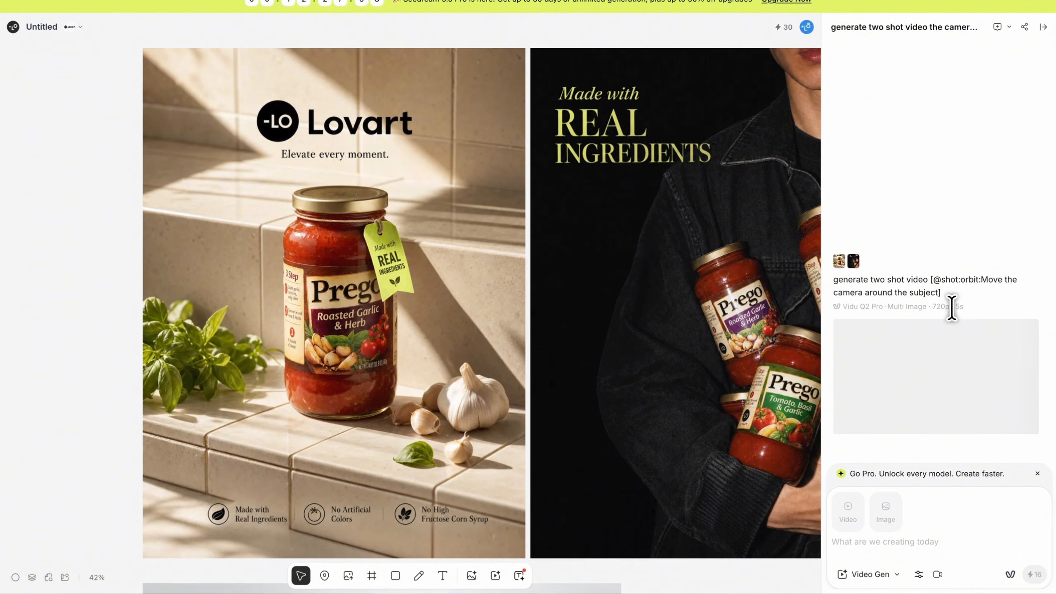
left_click_drag(966, 313, 837, 307)
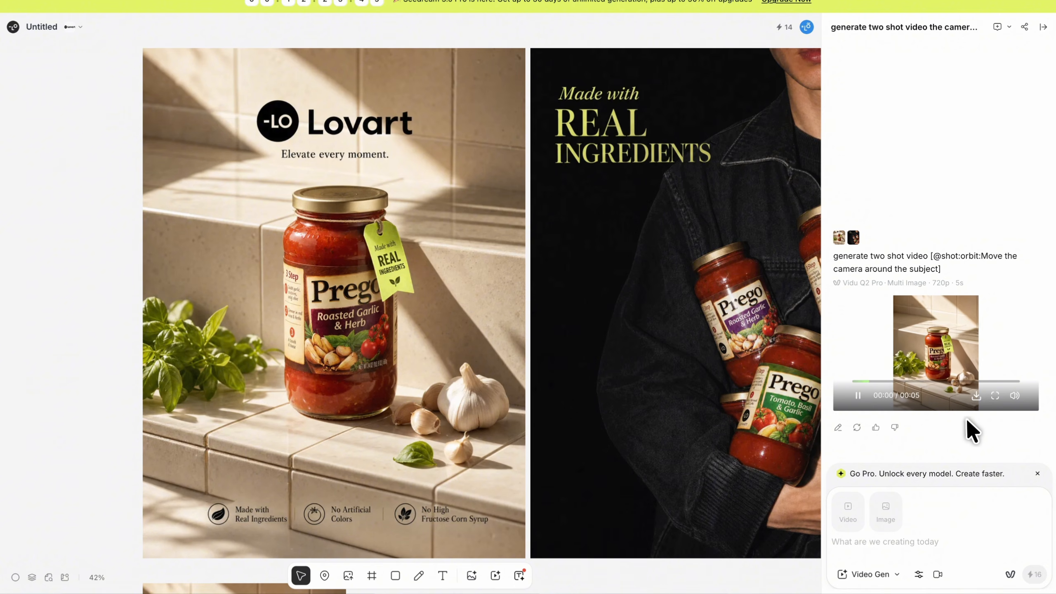
- Play the generated two-shot Prego video from the beginning in full screen, and return to the canvas
left_click(994, 392)
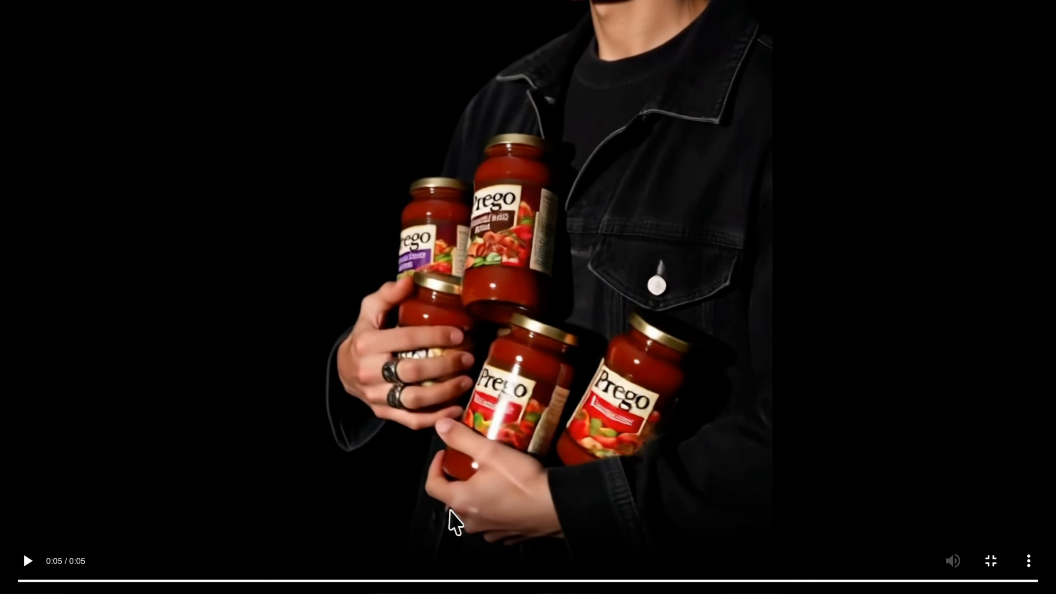
left_click_drag(170, 591, 42, 569)
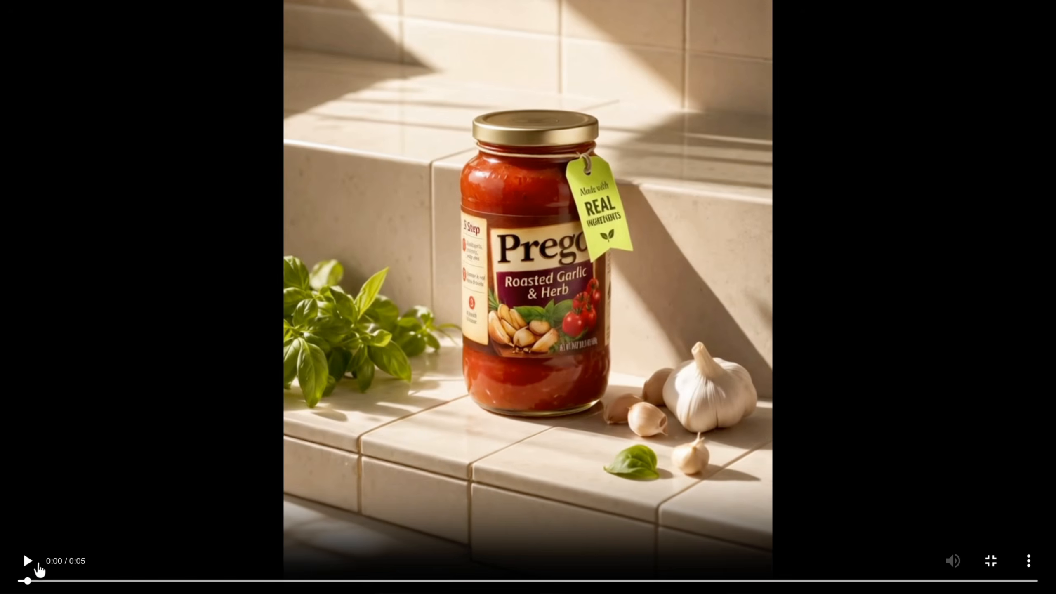
left_click(24, 564)
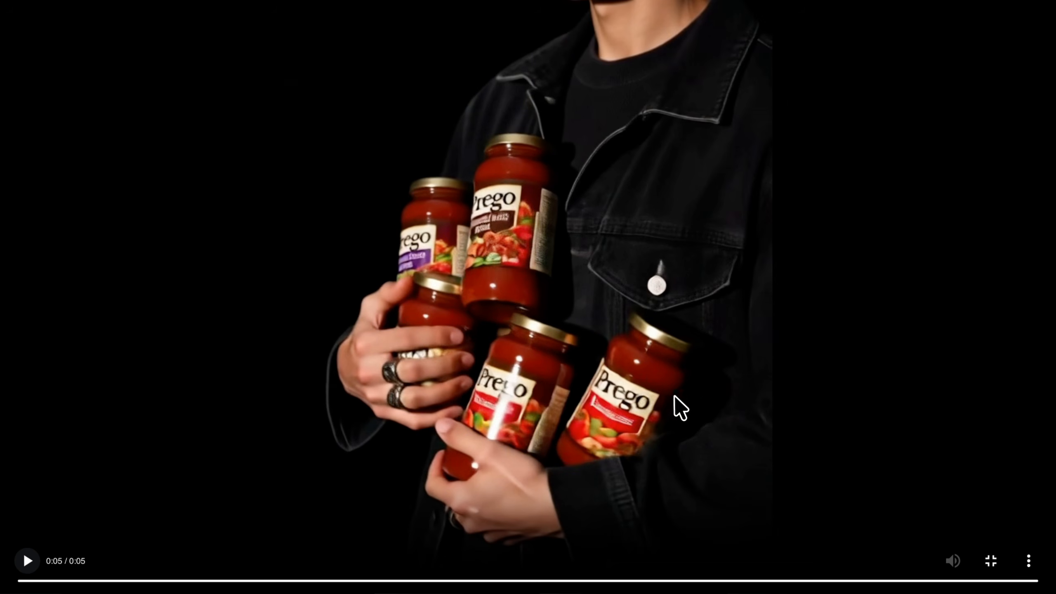
left_click(1002, 561)
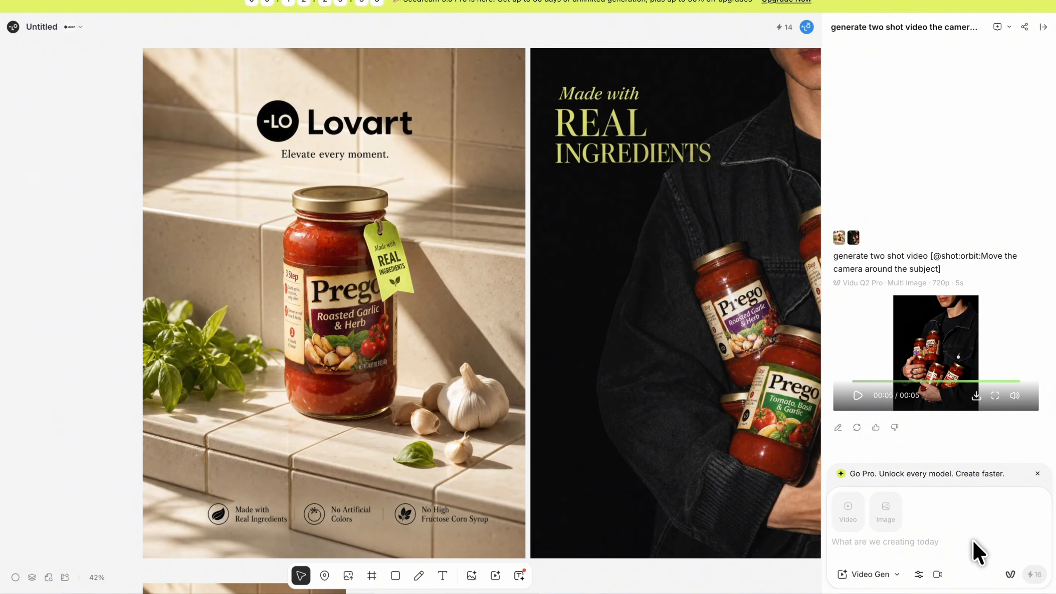
- Examine the generated video's details on the canvas and the list of available video generation models
left_click(861, 360)
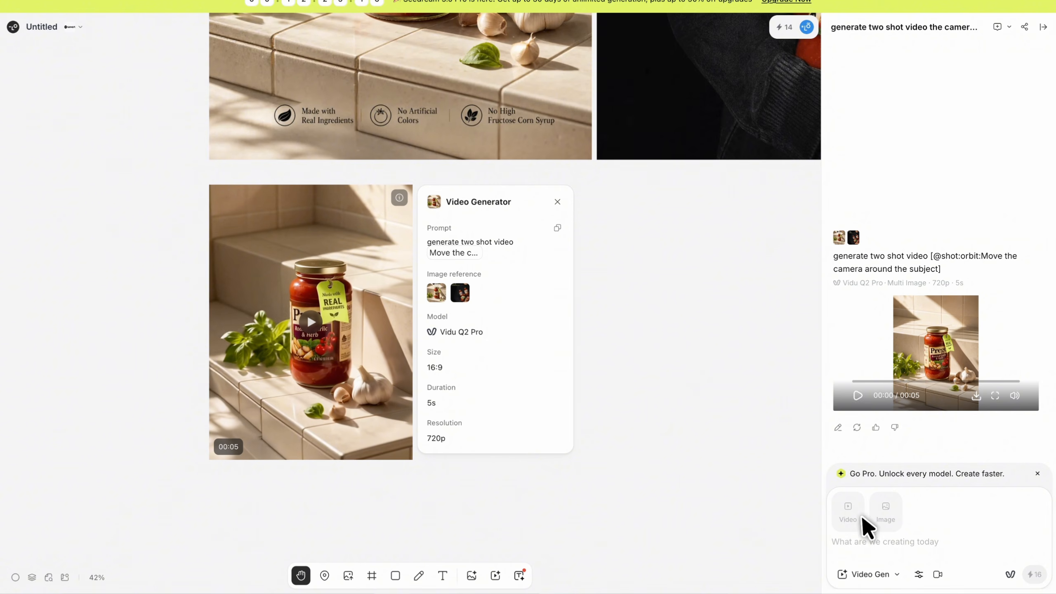
left_click(1010, 574)
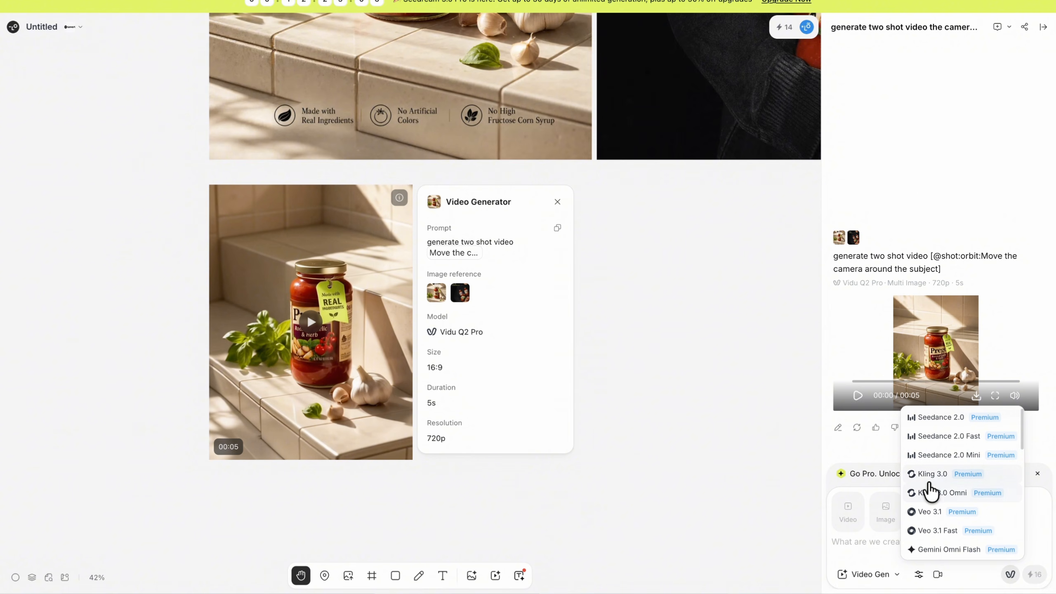
scroll(944, 503, "down", 3)
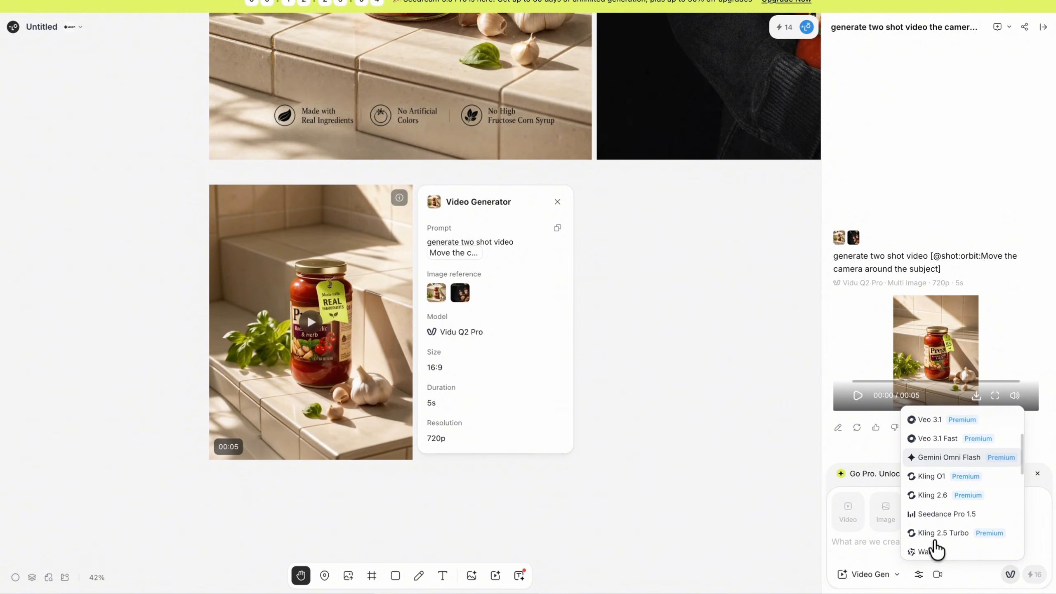
left_click(862, 542)
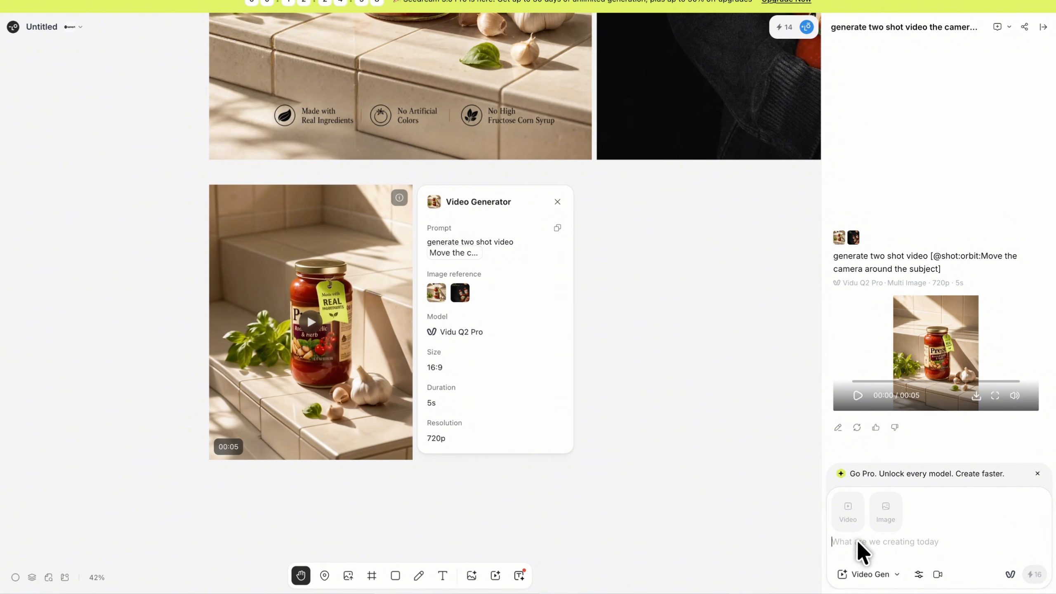